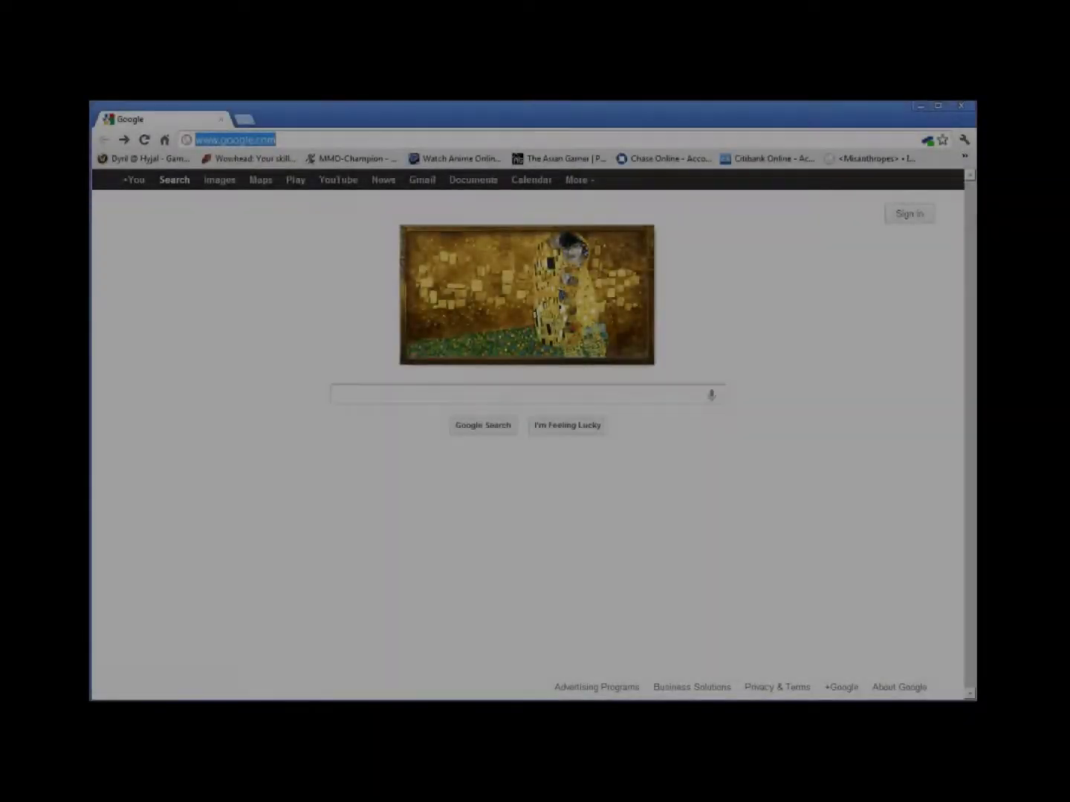
Open the website theasiangamer.com
type("theasiangamer")
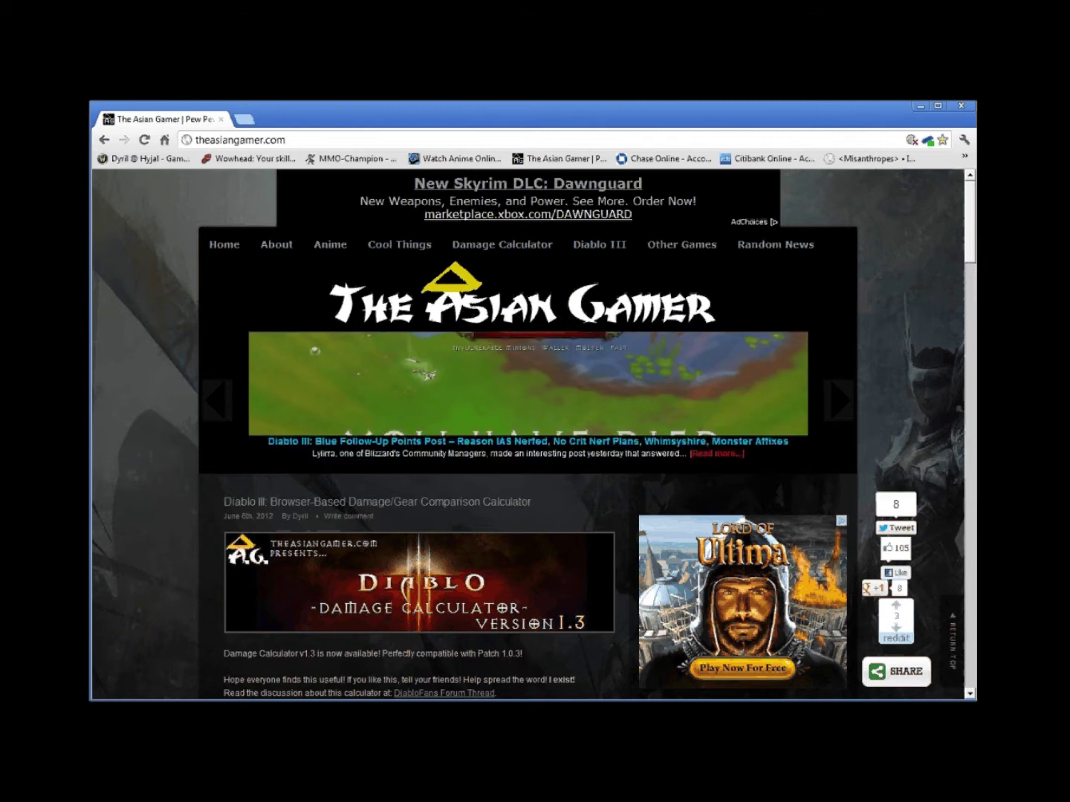
Look over the Diablo III damage calculator post on the home page, from its introduction to the Damage Stats Summary
scroll(527, 435, "down", 2)
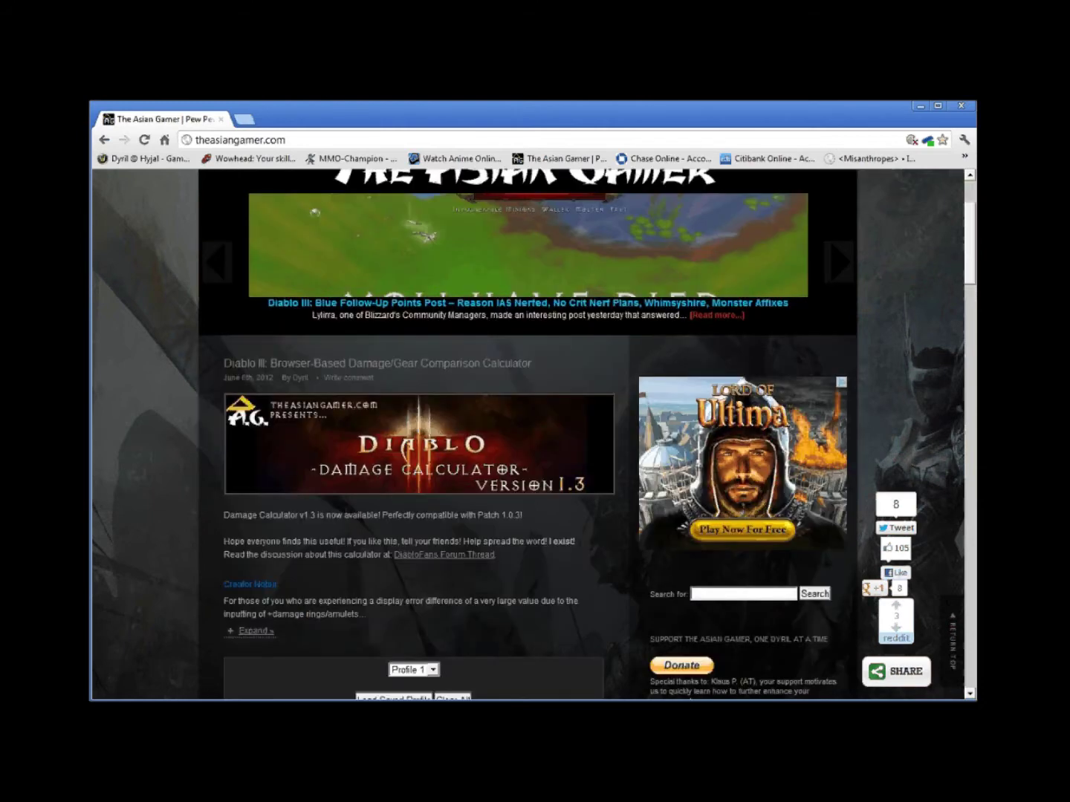
scroll(527, 434, "down", 2)
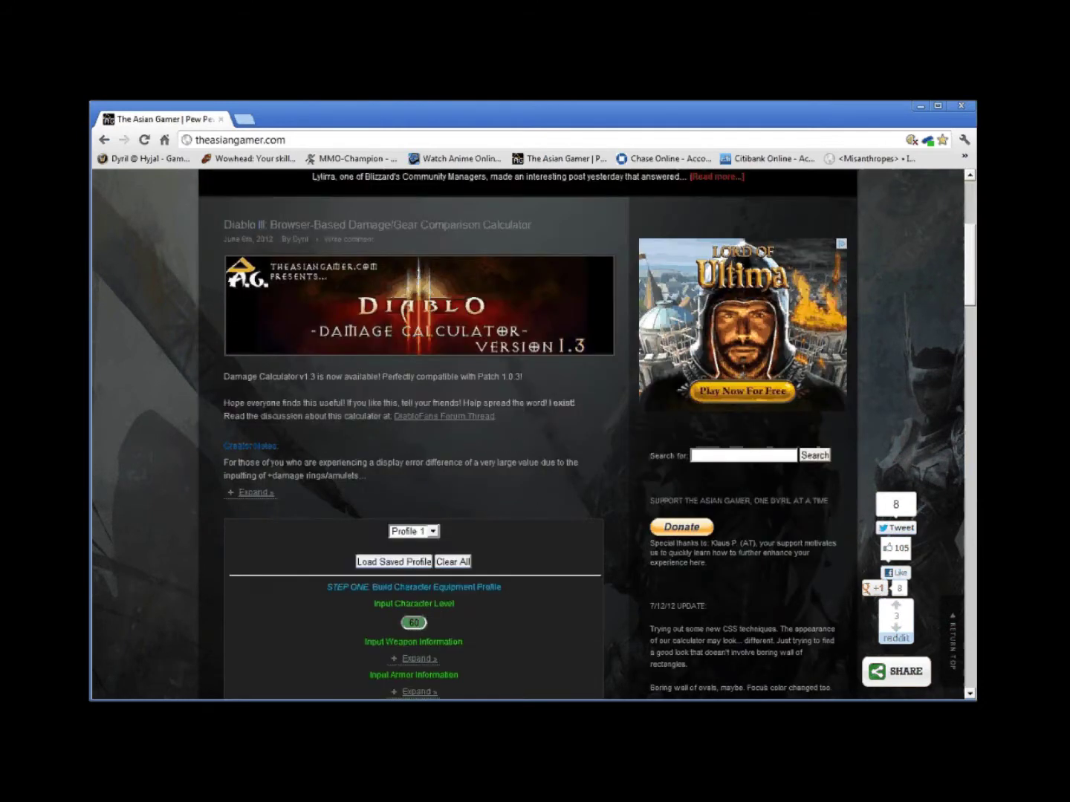
scroll(527, 435, "down", 2)
scroll(527, 435, "down", 3)
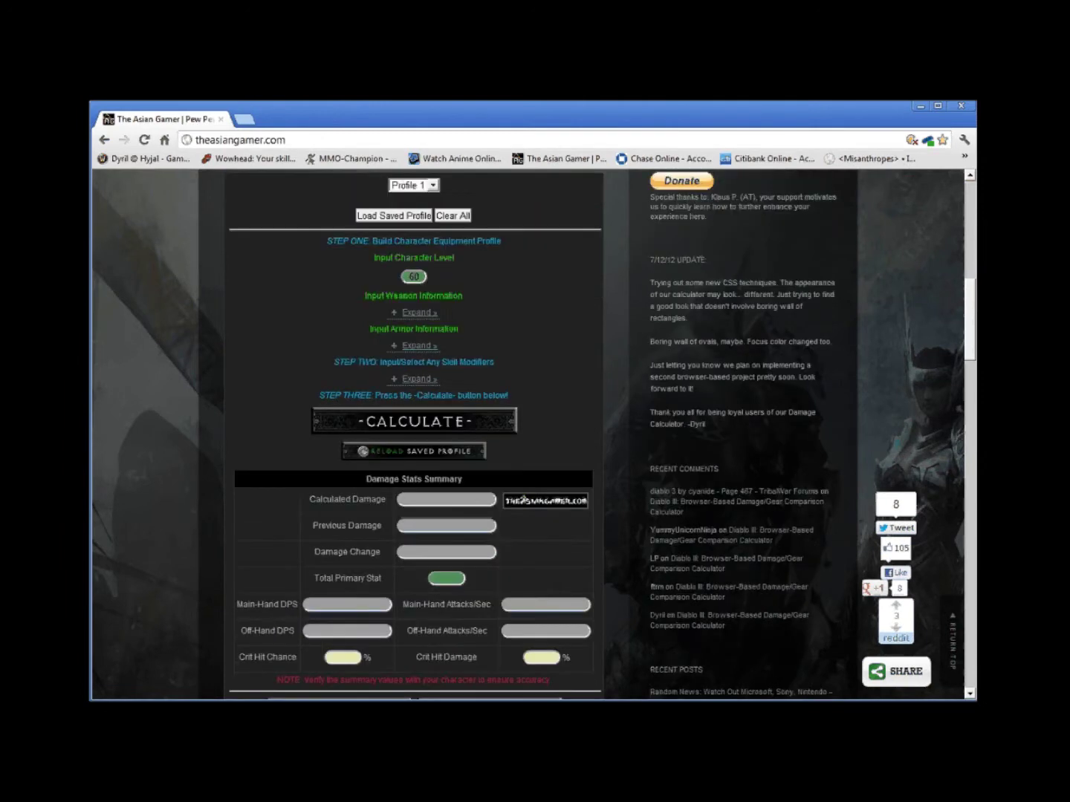
scroll(528, 434, "down", 1)
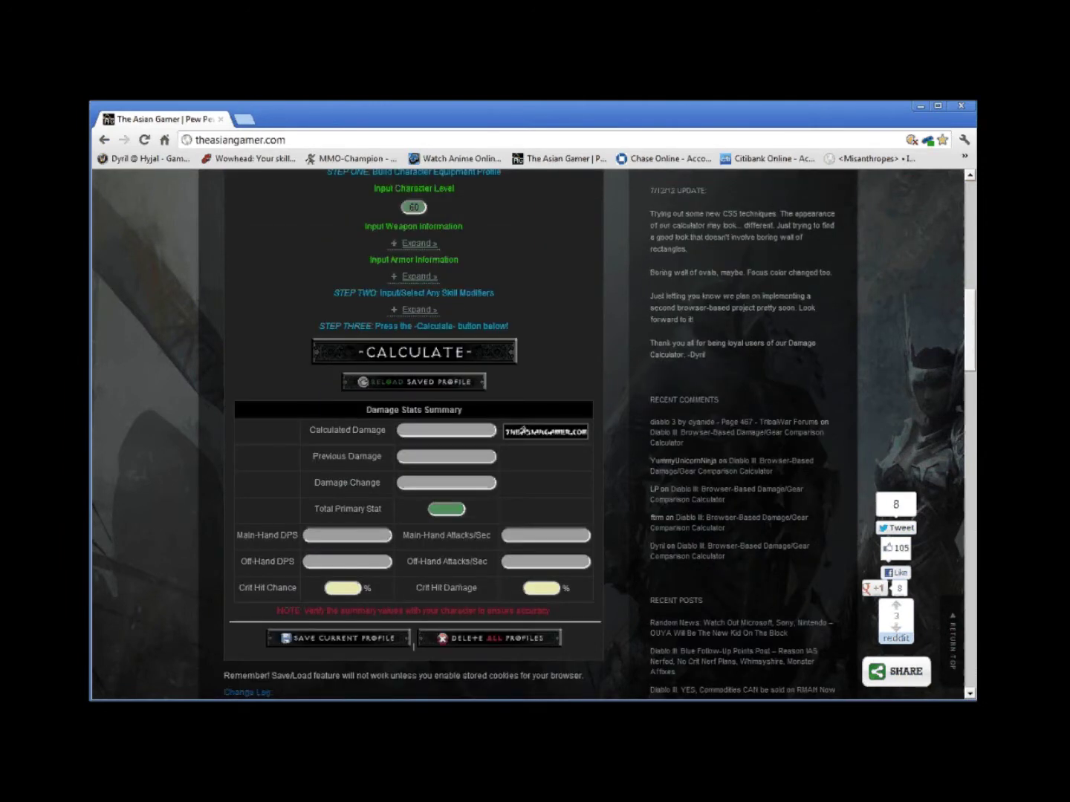
scroll(527, 435, "up", 1)
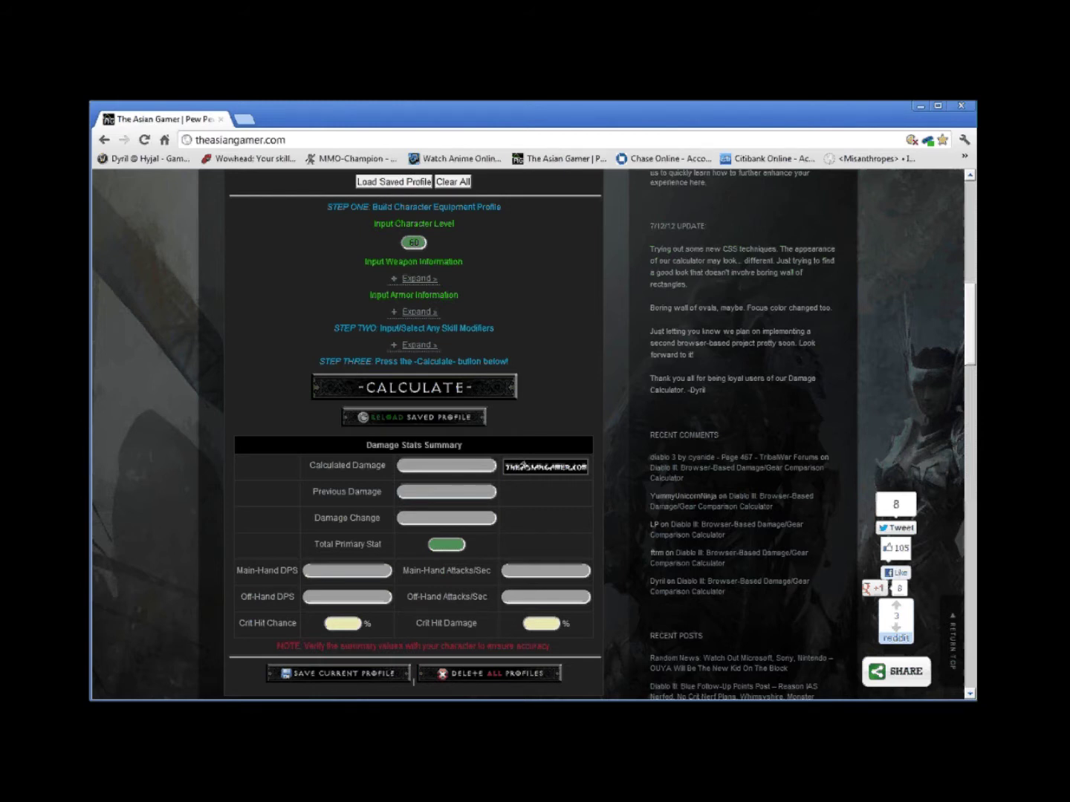
scroll(533, 433, "up", 1)
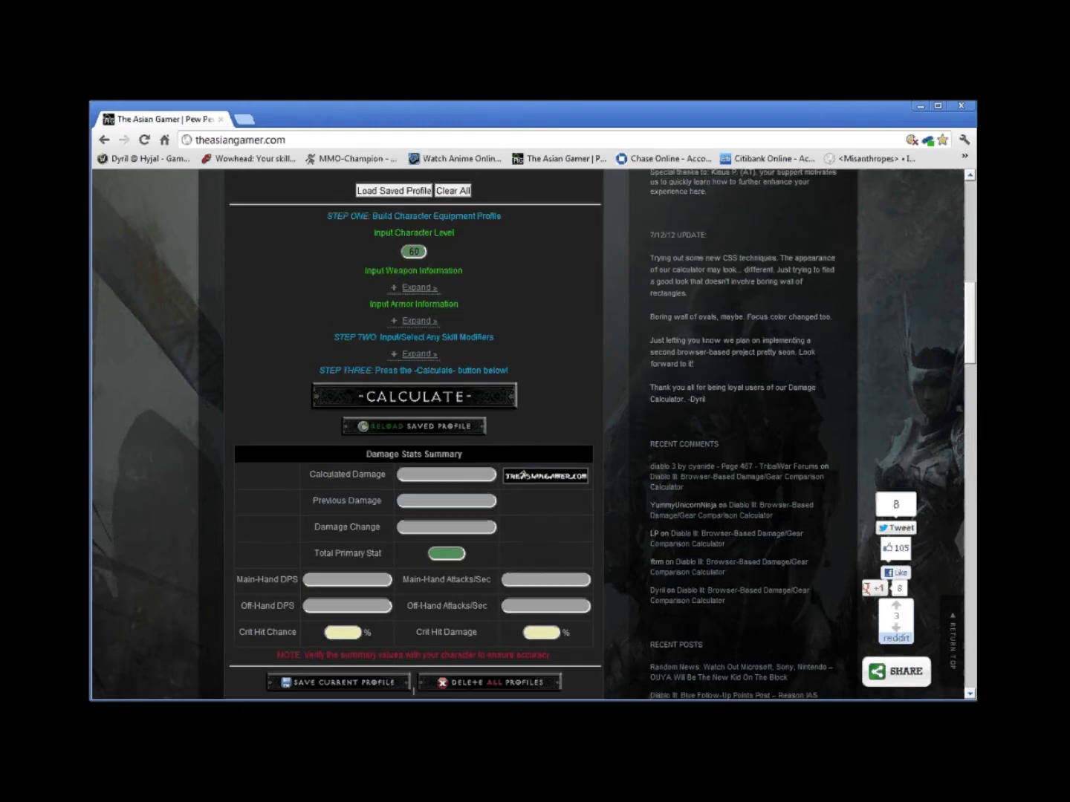
scroll(560, 401, "up", 10)
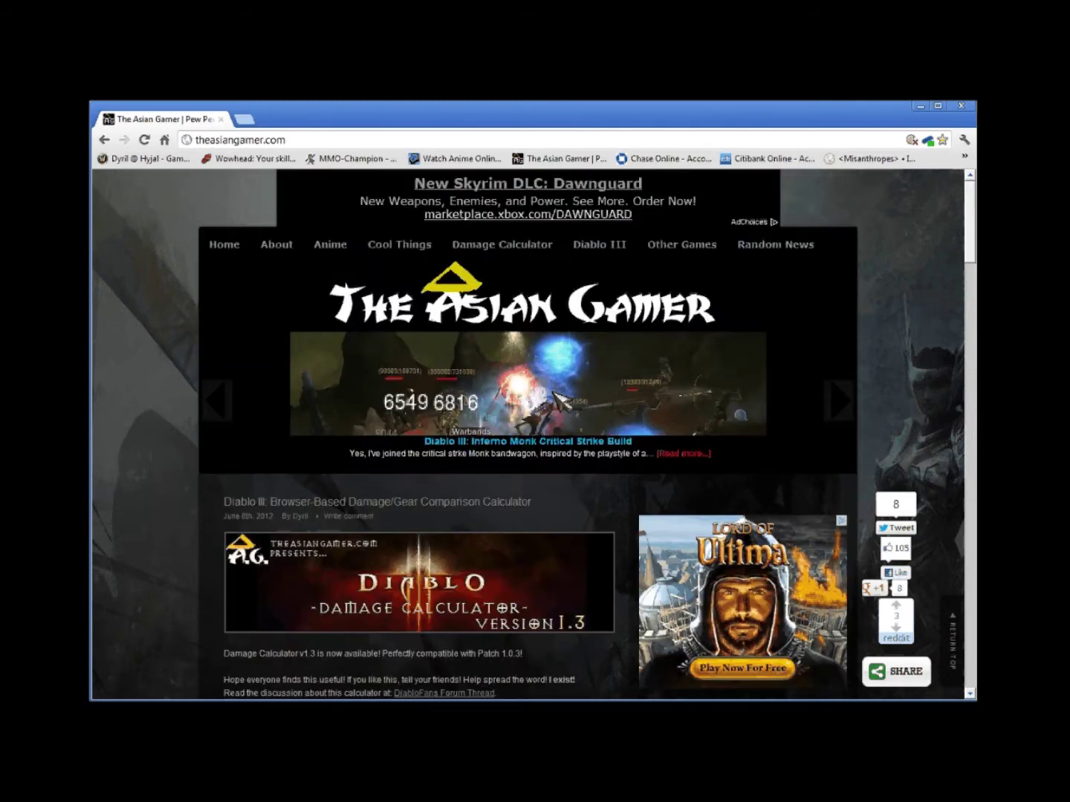
Open the site's dedicated Damage Calculator page and glance over its contents
left_click(503, 244)
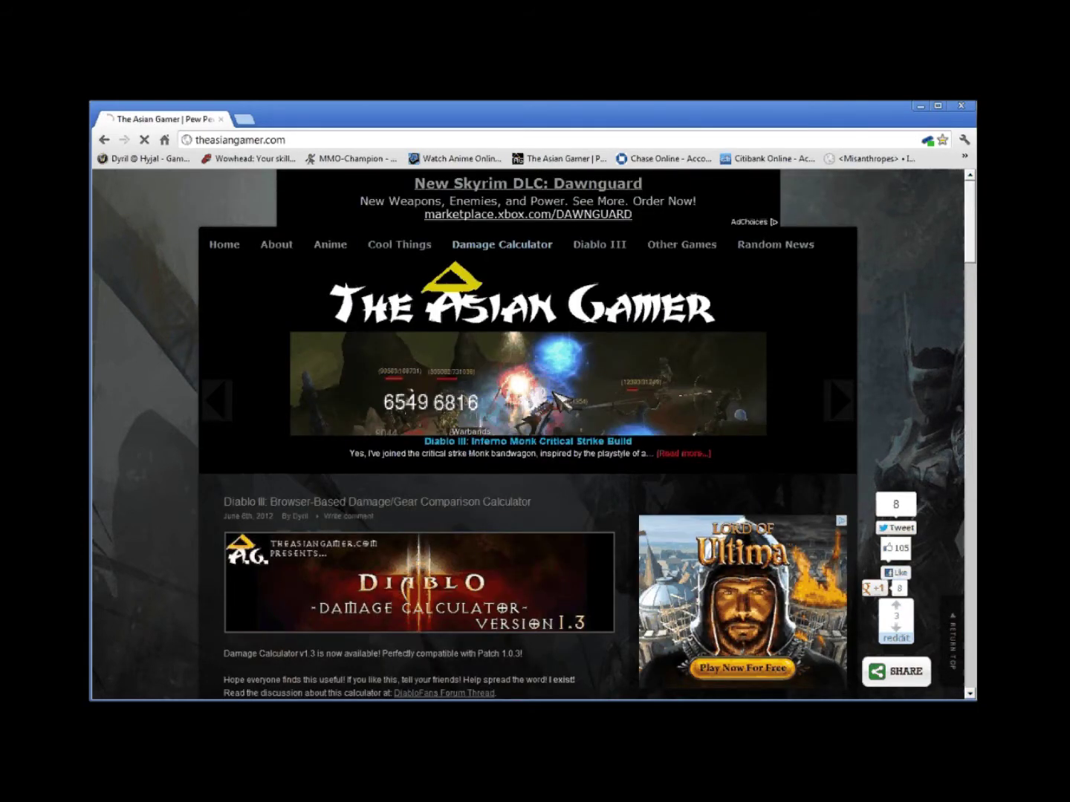
scroll(527, 435, "down", 3)
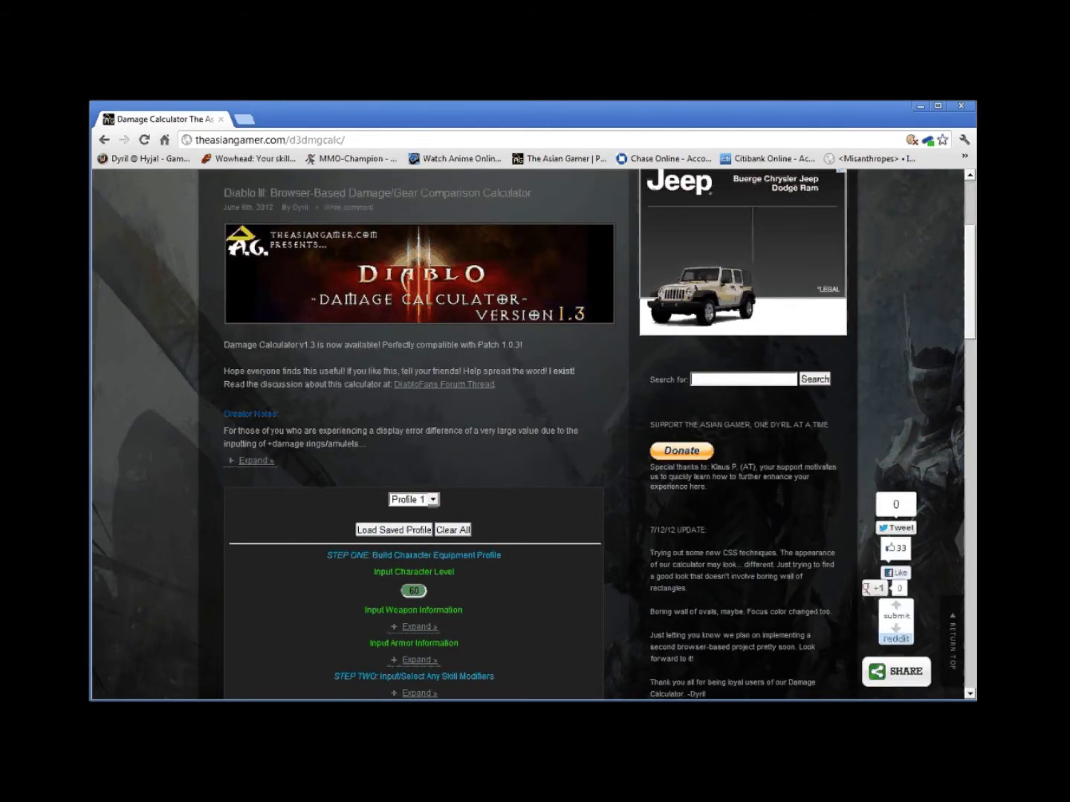
scroll(527, 435, "down", 2)
scroll(527, 435, "up", 5)
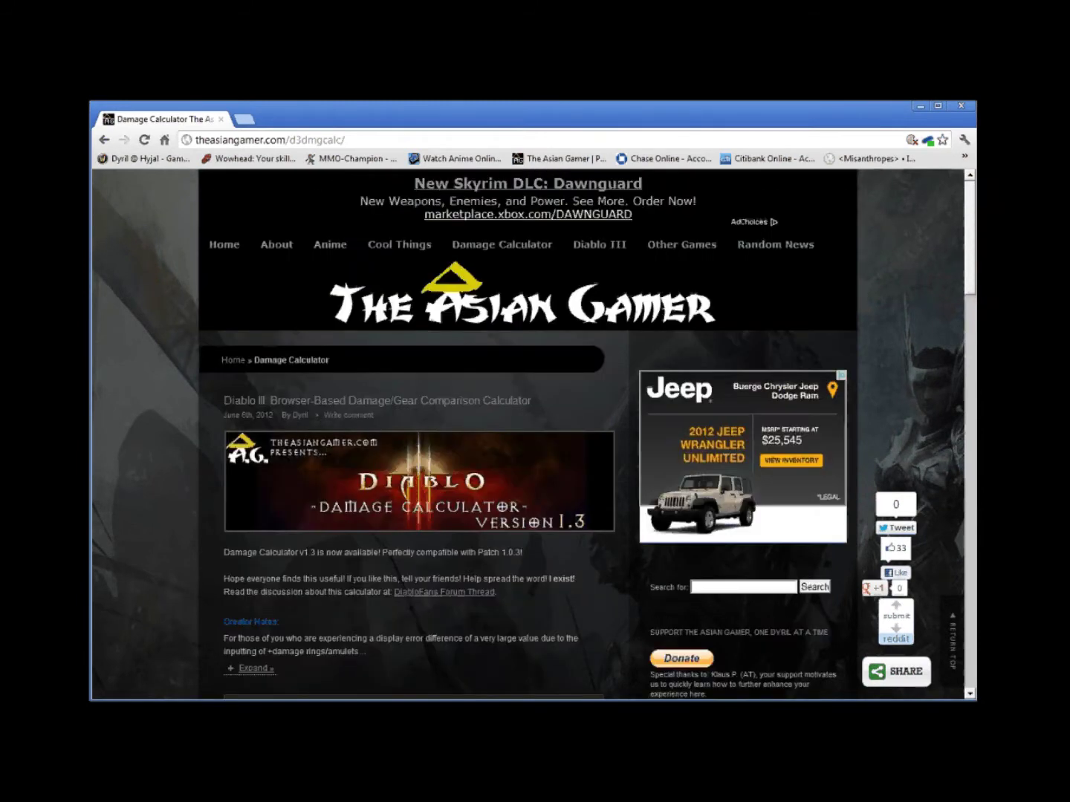
mouse_move(398, 245)
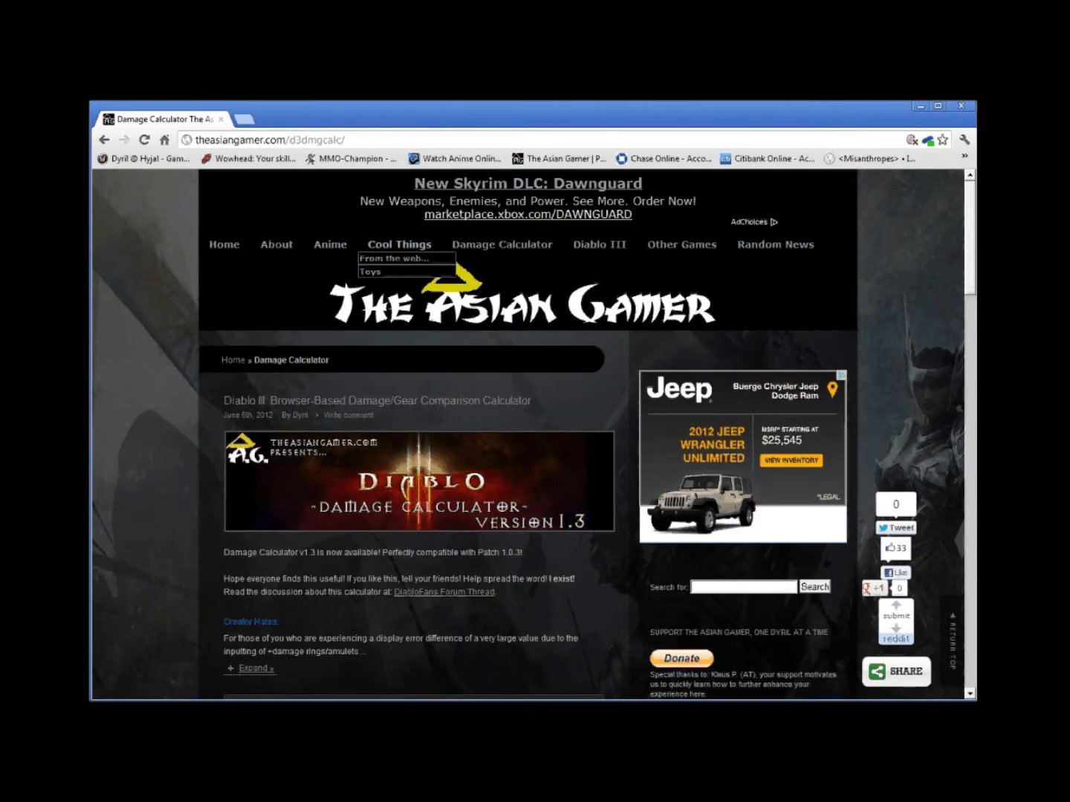
mouse_move(599, 244)
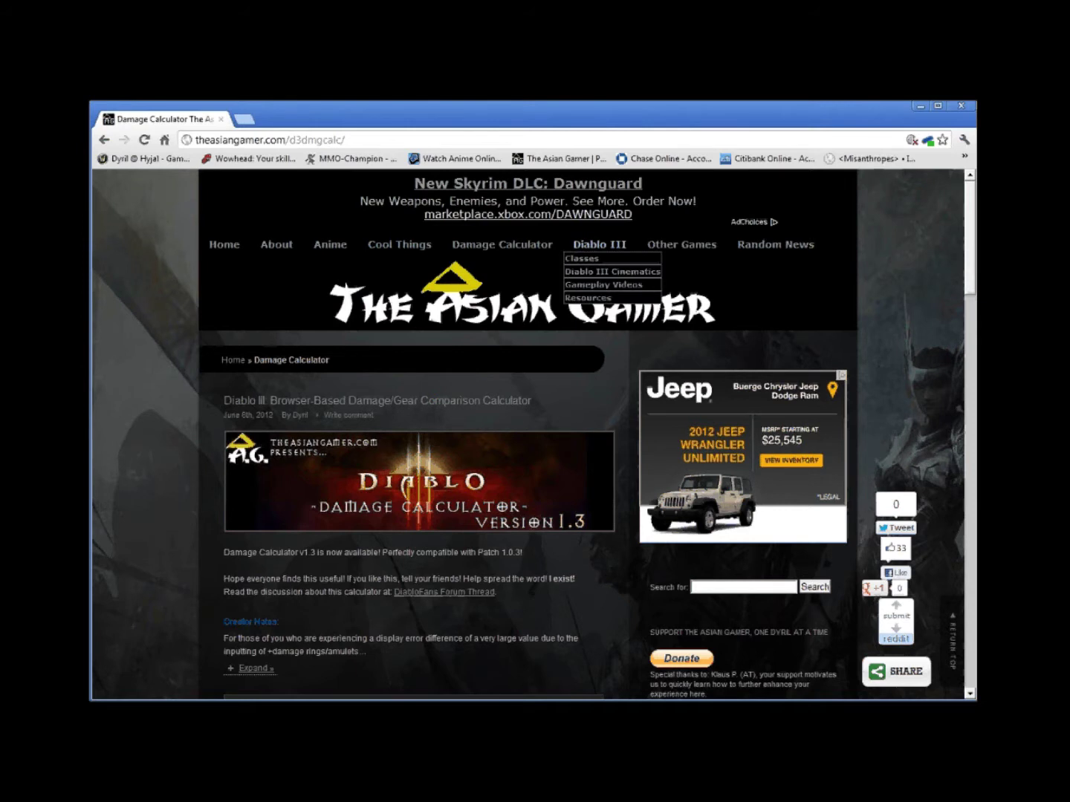
mouse_move(775, 244)
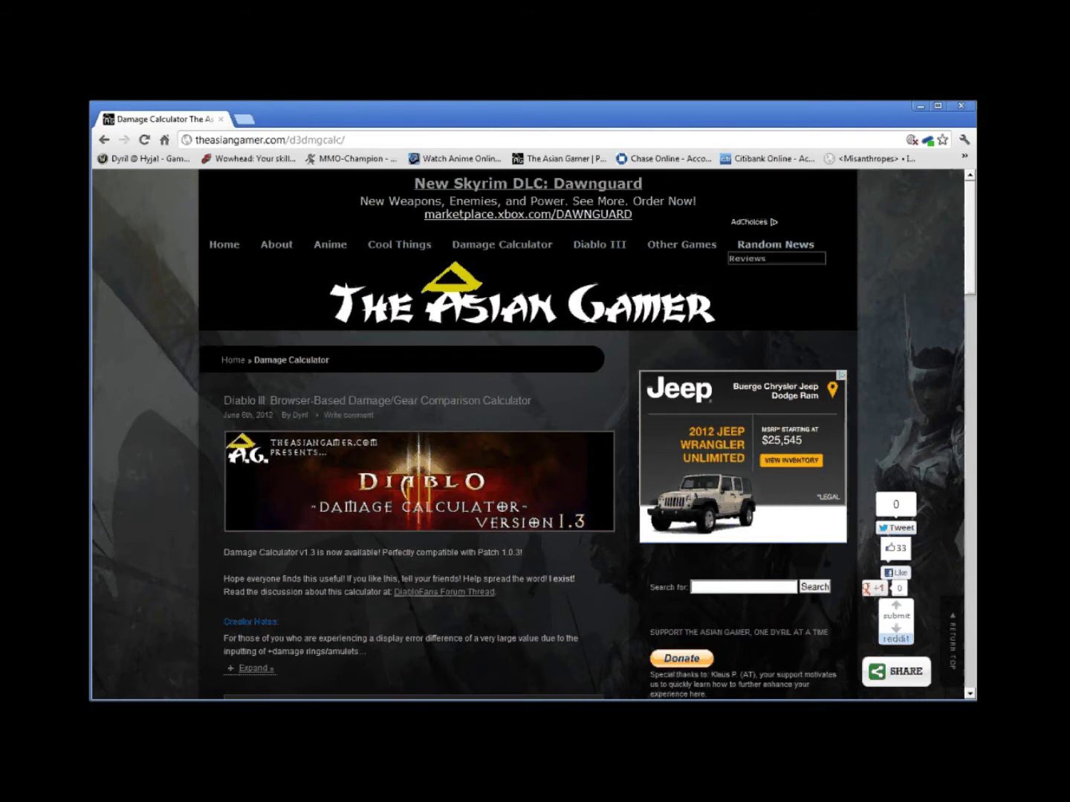
mouse_move(747, 258)
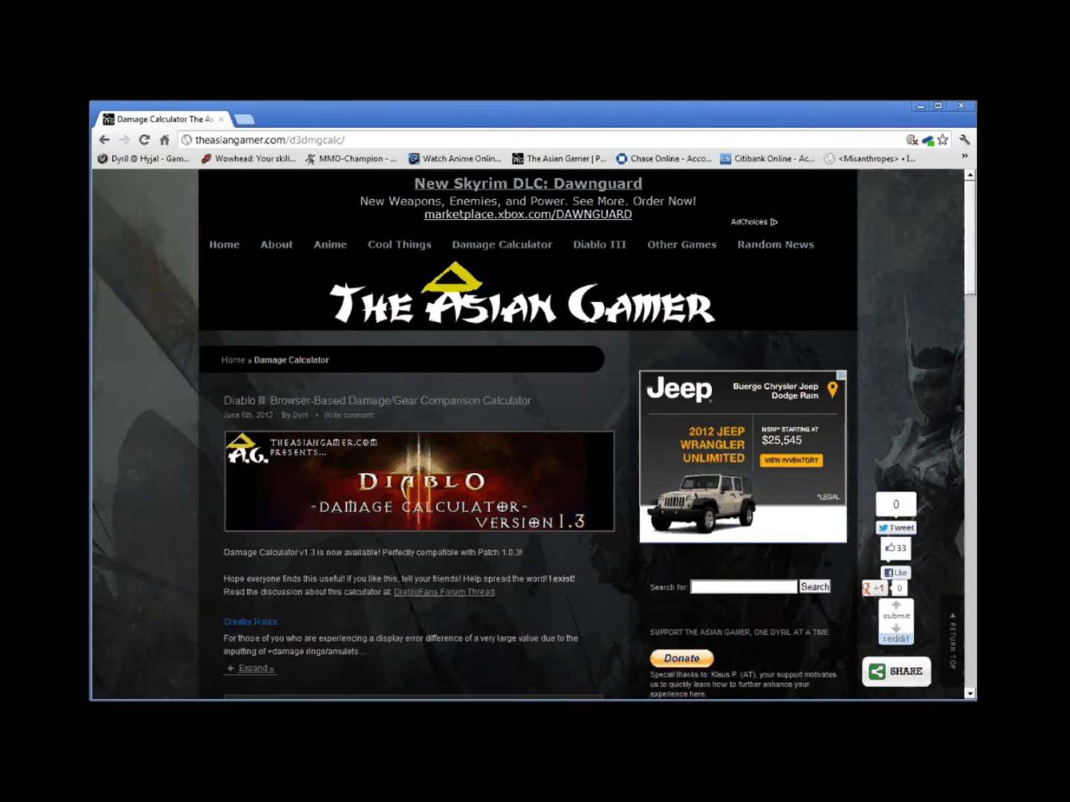
Expand and collapse the calculator's weapon information and armor information sections to examine their input fields
scroll(524, 606, "down", 3)
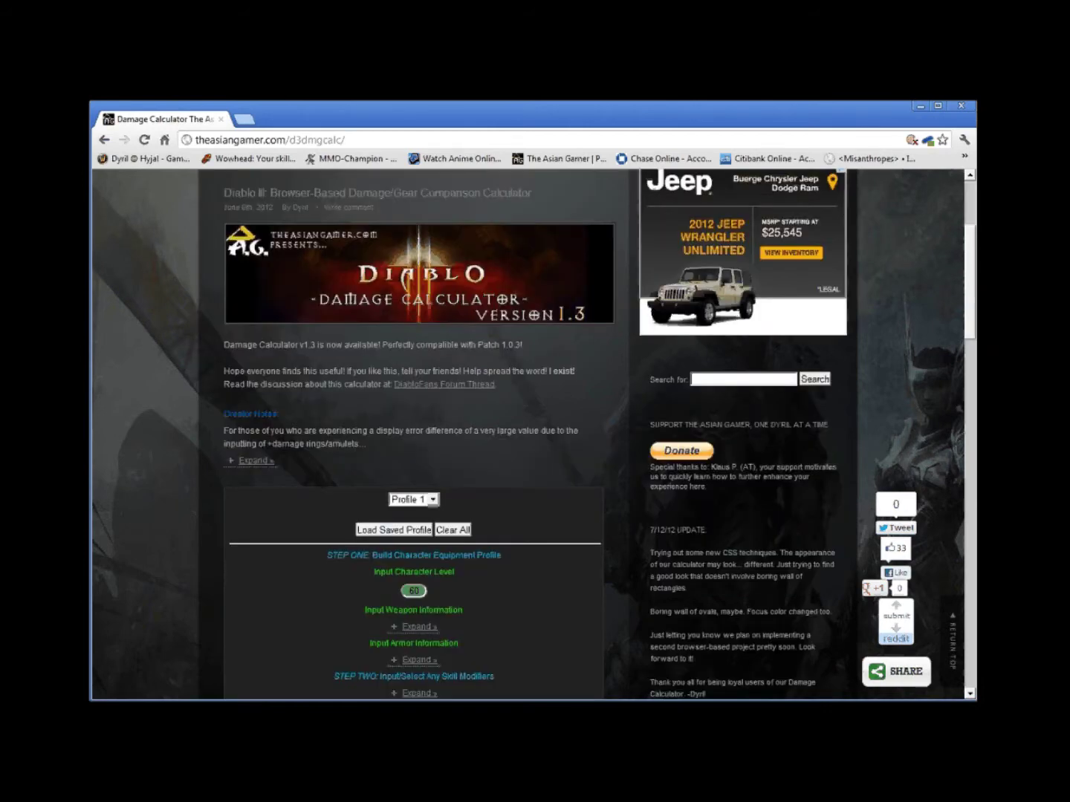
scroll(523, 605, "down", 3)
scroll(524, 605, "down", 1)
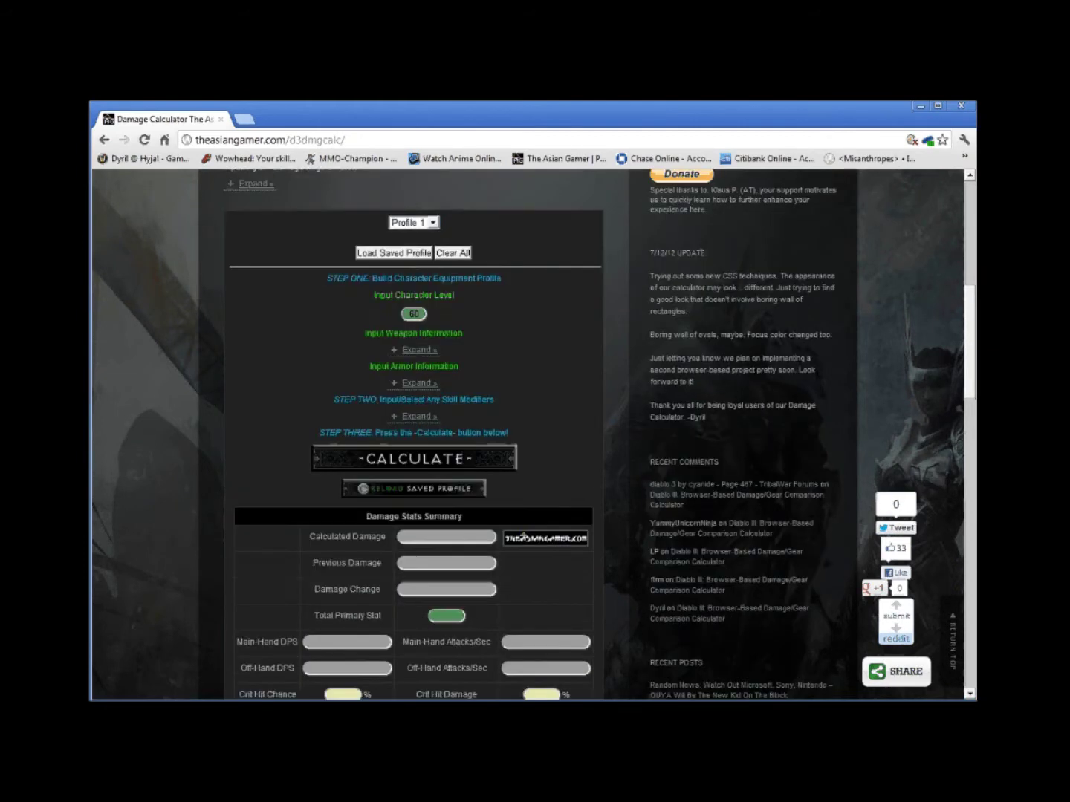
scroll(524, 605, "down", 1)
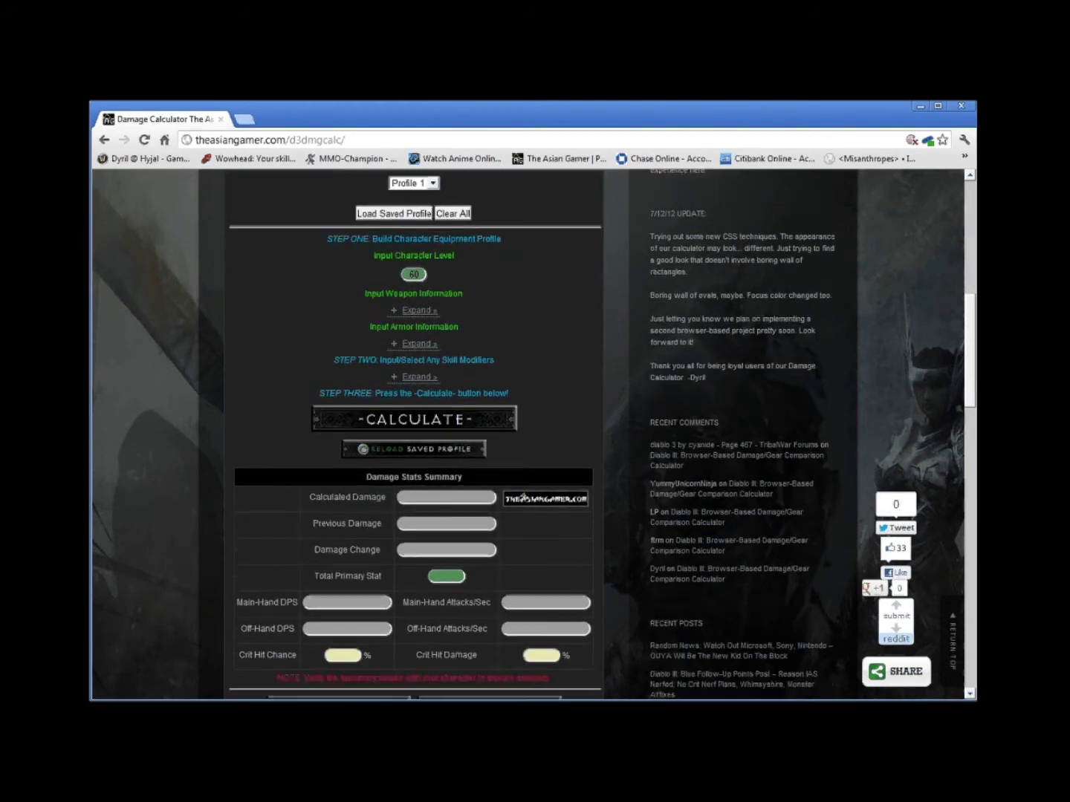
scroll(523, 605, "down", 1)
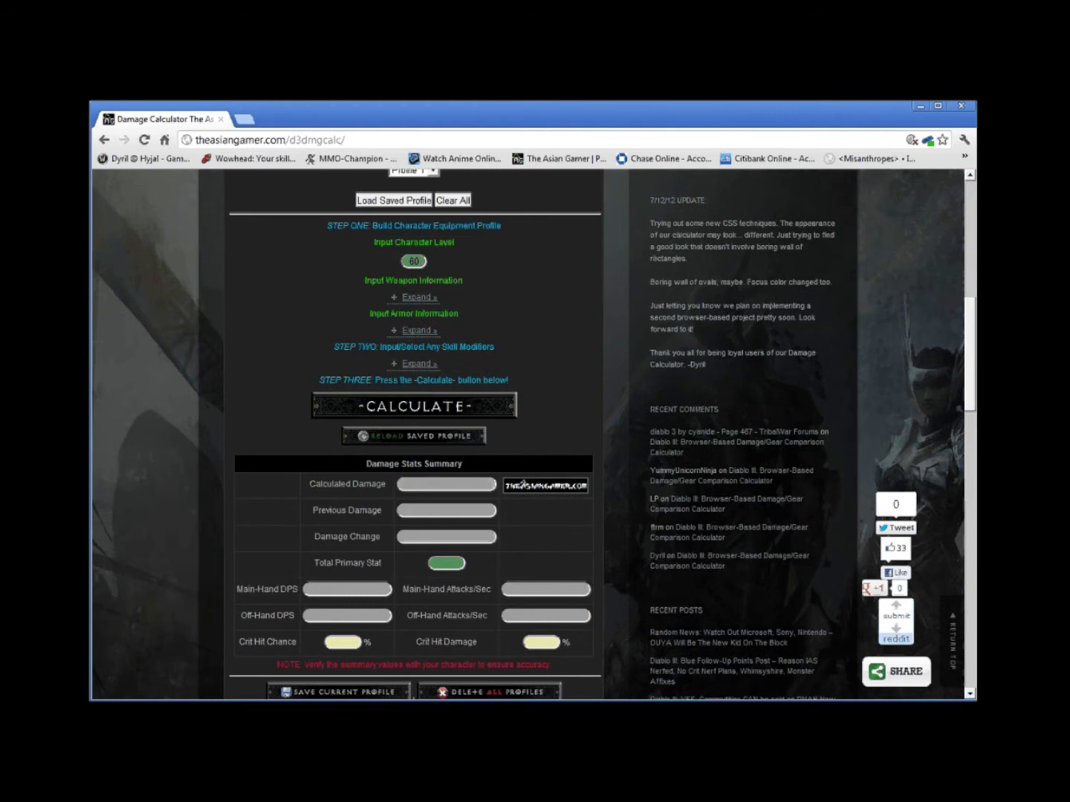
left_click(417, 297)
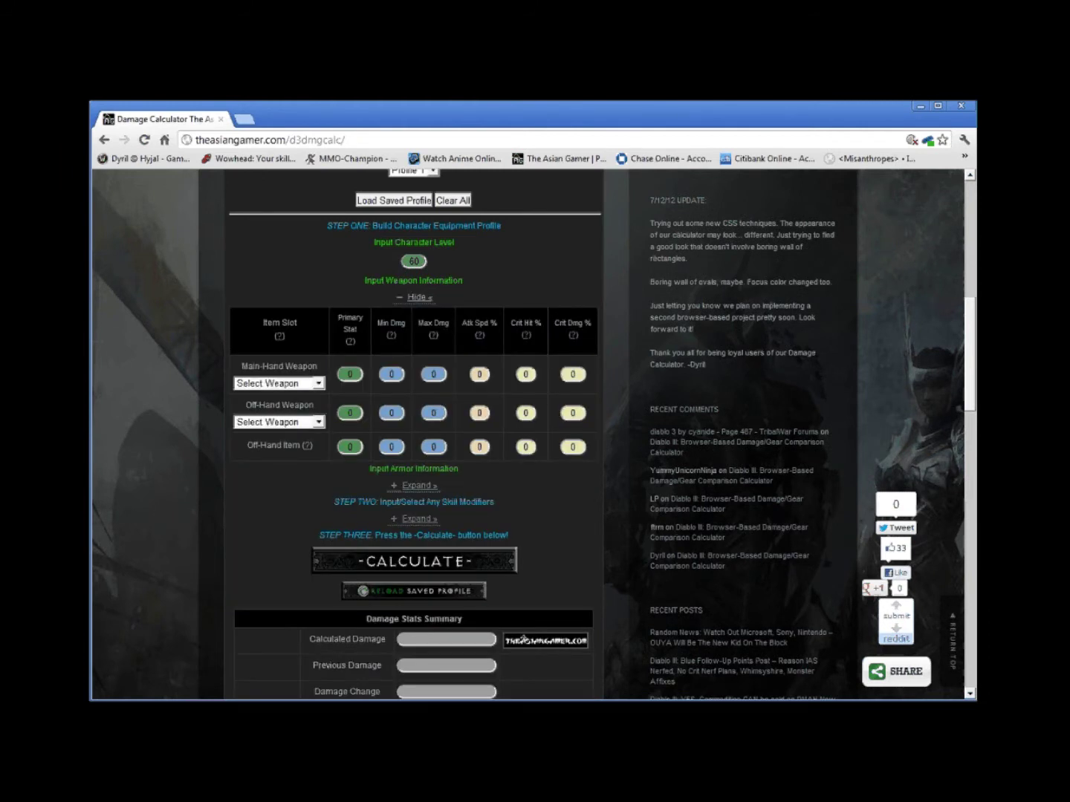
left_click(420, 298)
left_click(417, 331)
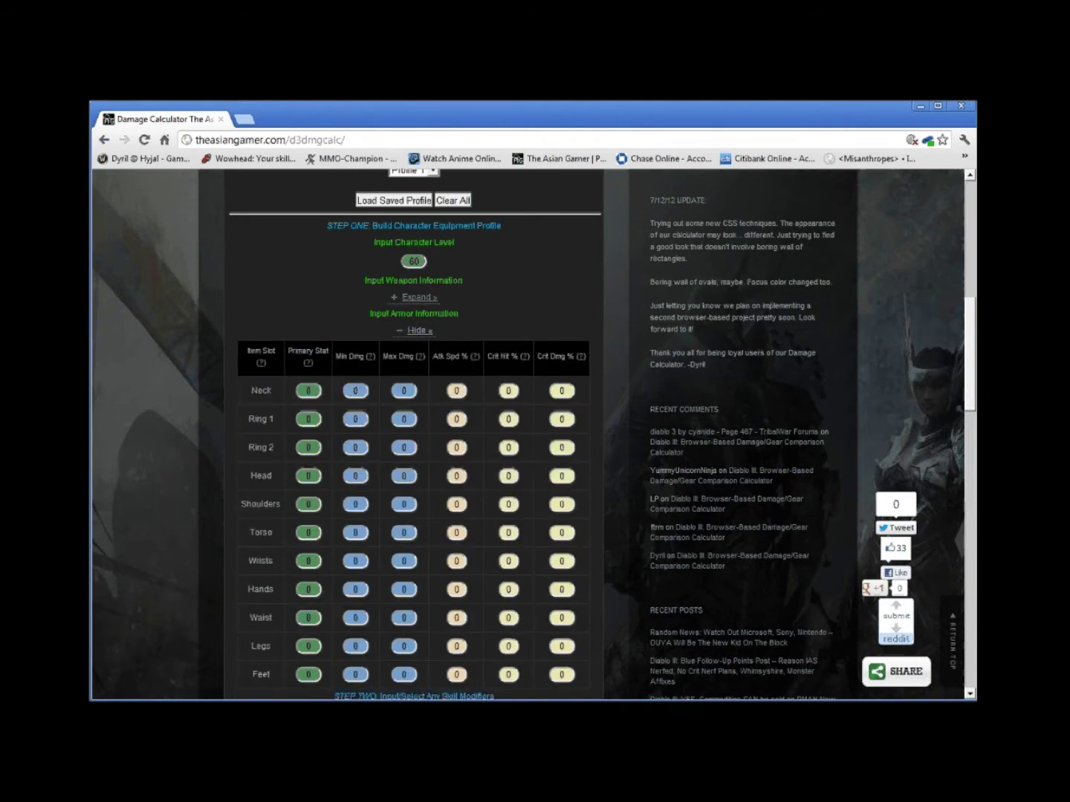
left_click(418, 329)
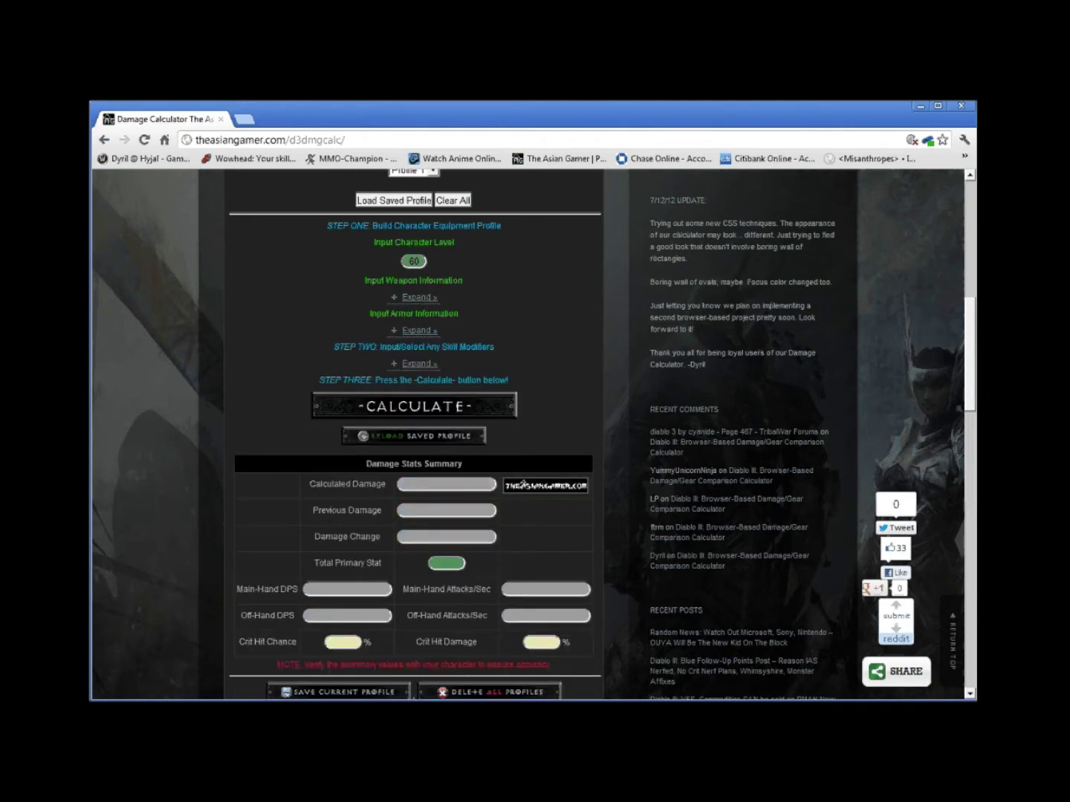
Expand the weapon information again, read the help note for Off-Hand Item, and collapse the section
key("alt+Tab")
left_click(417, 298)
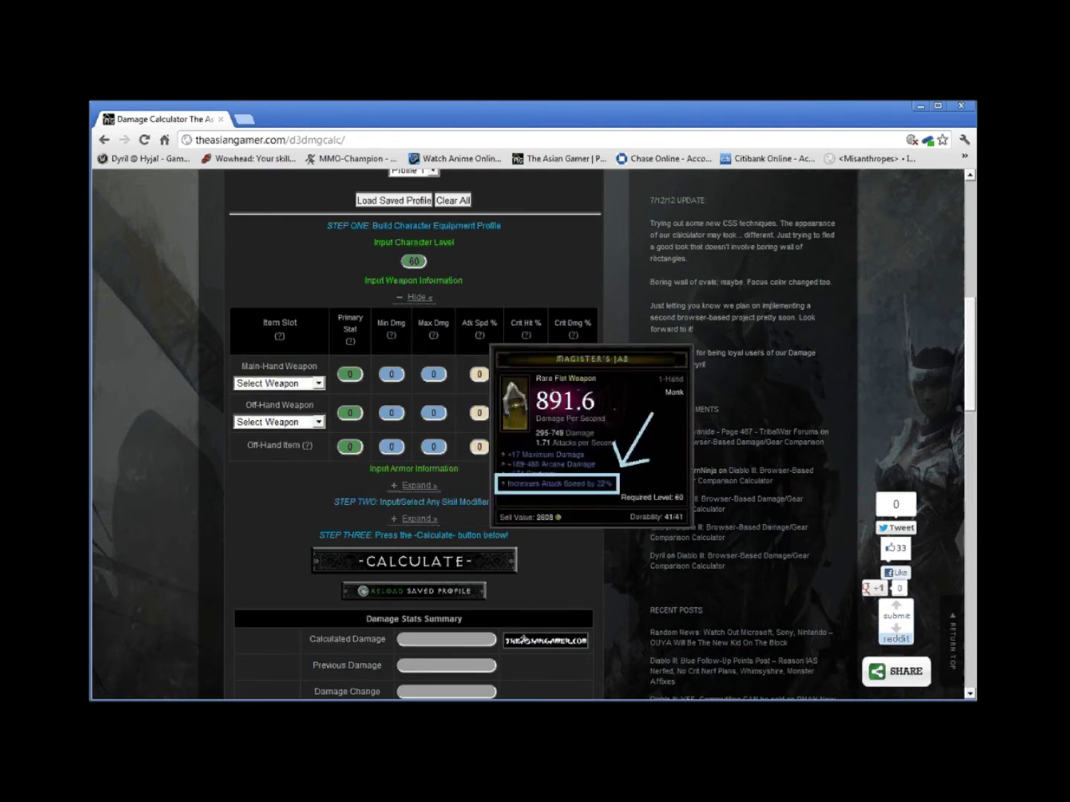
mouse_move(306, 445)
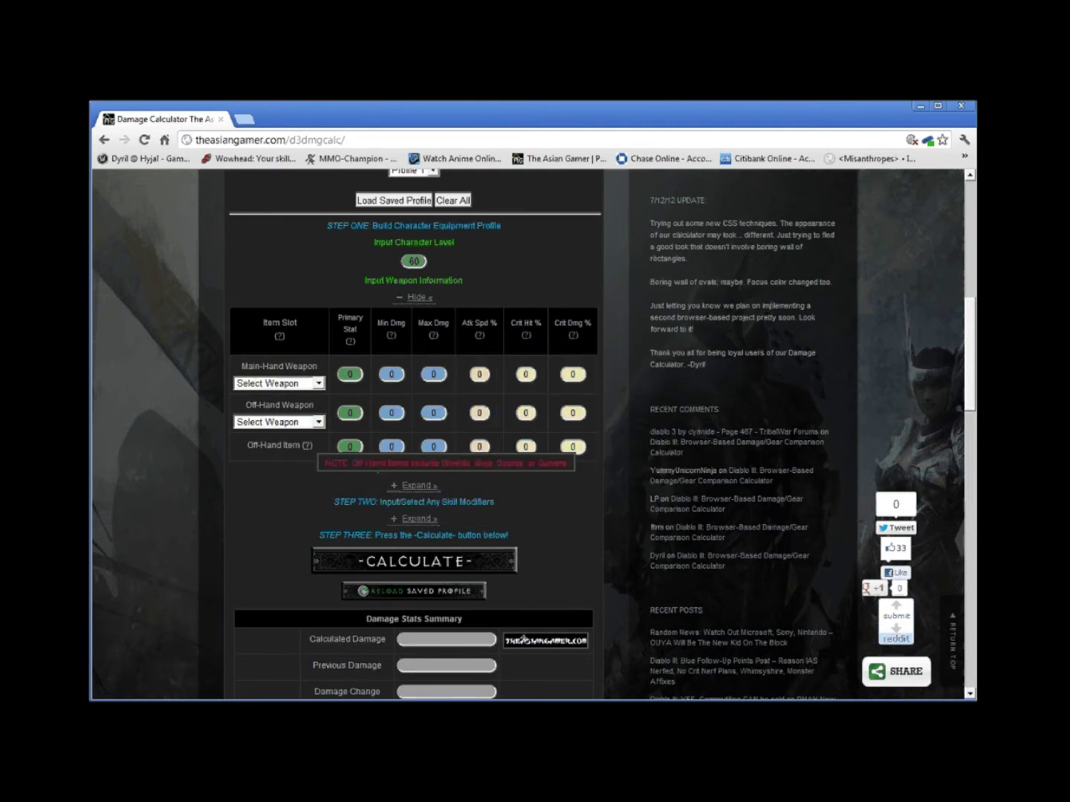
left_click(419, 298)
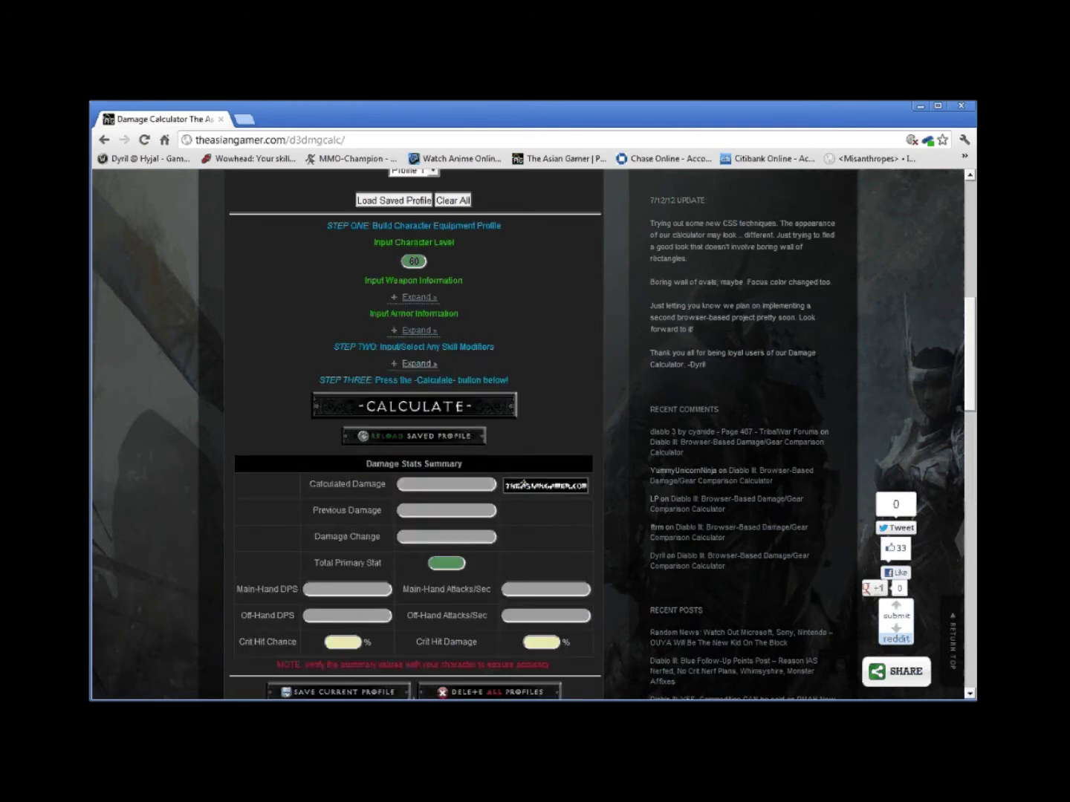
Expand the skill modifiers section to examine its bonus fields and class skill checkboxes, and collapse it again
left_click(419, 363)
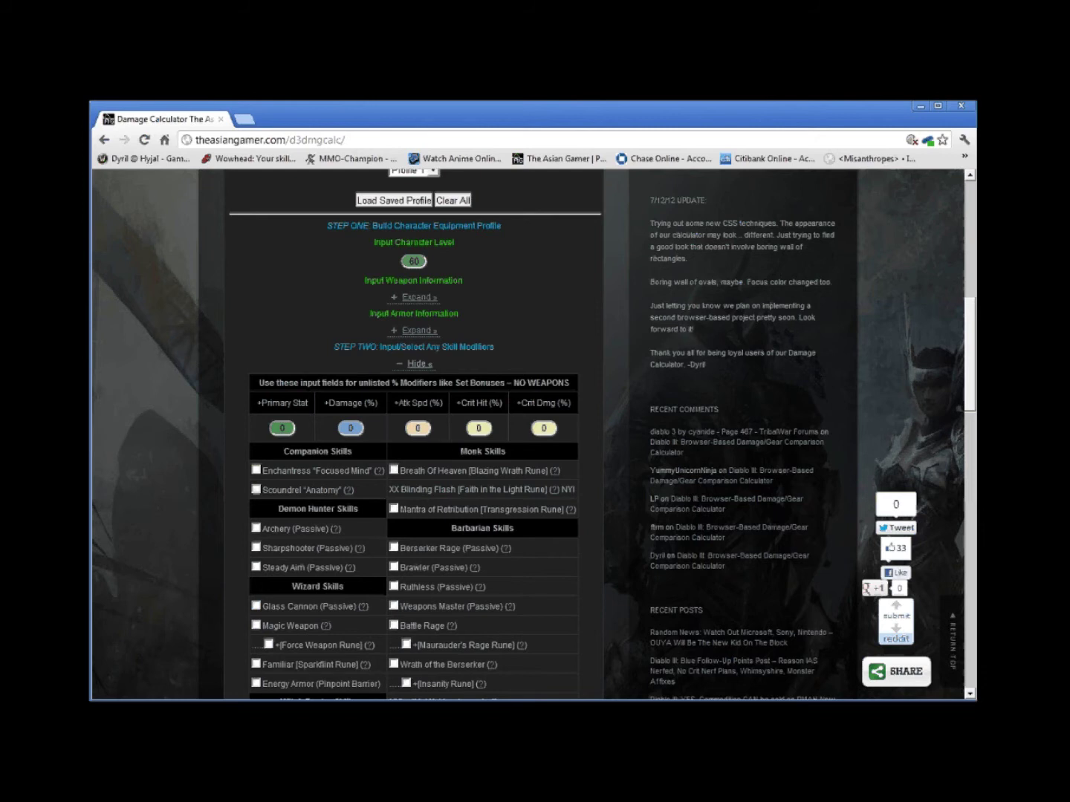
left_click(415, 363)
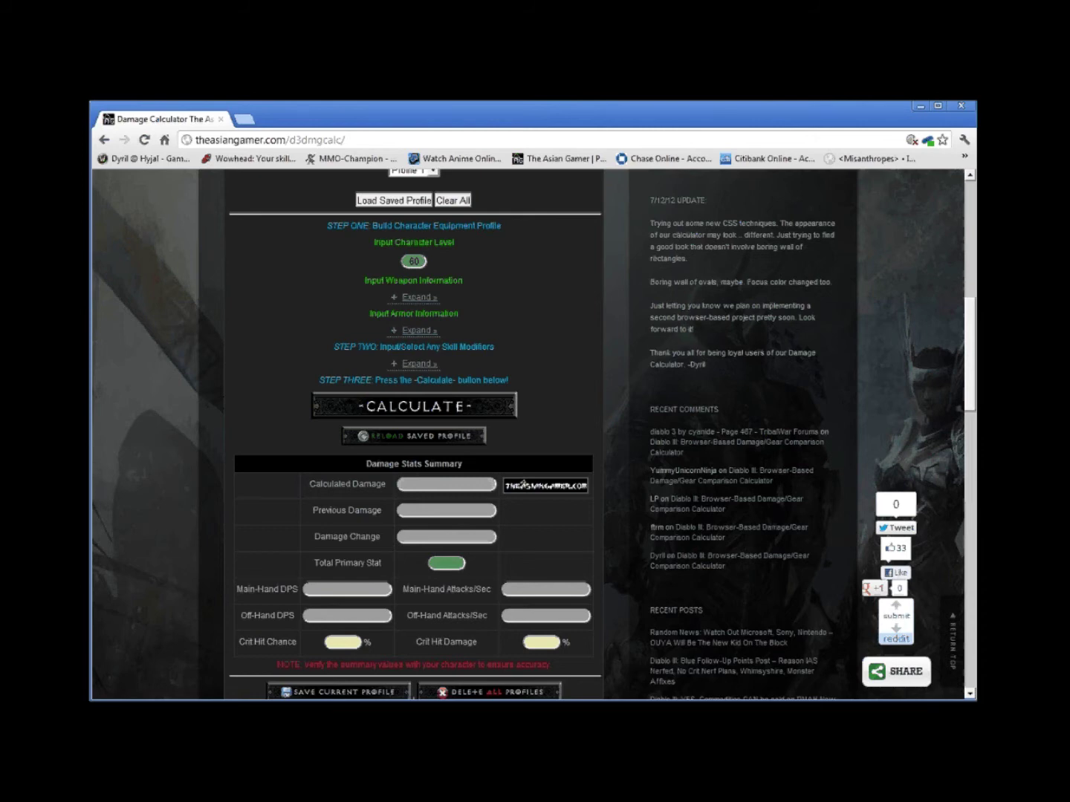
scroll(414, 628, "down", 1)
scroll(414, 629, "up", 2)
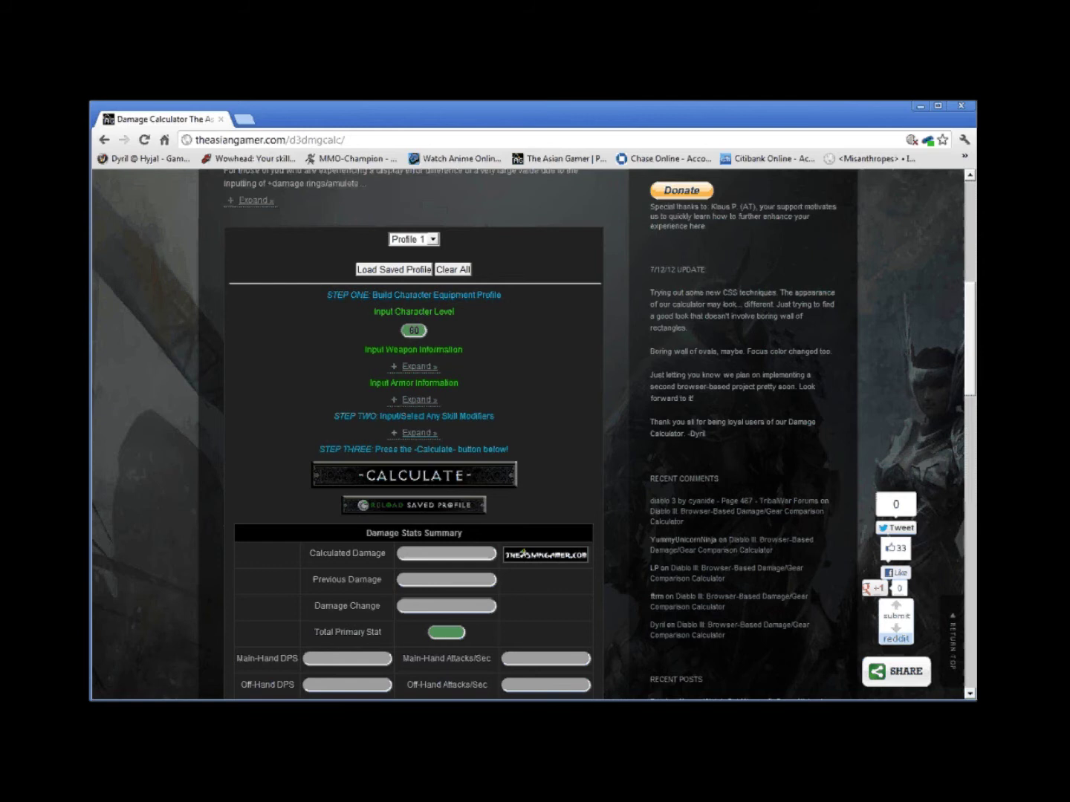
key("alt+Tab")
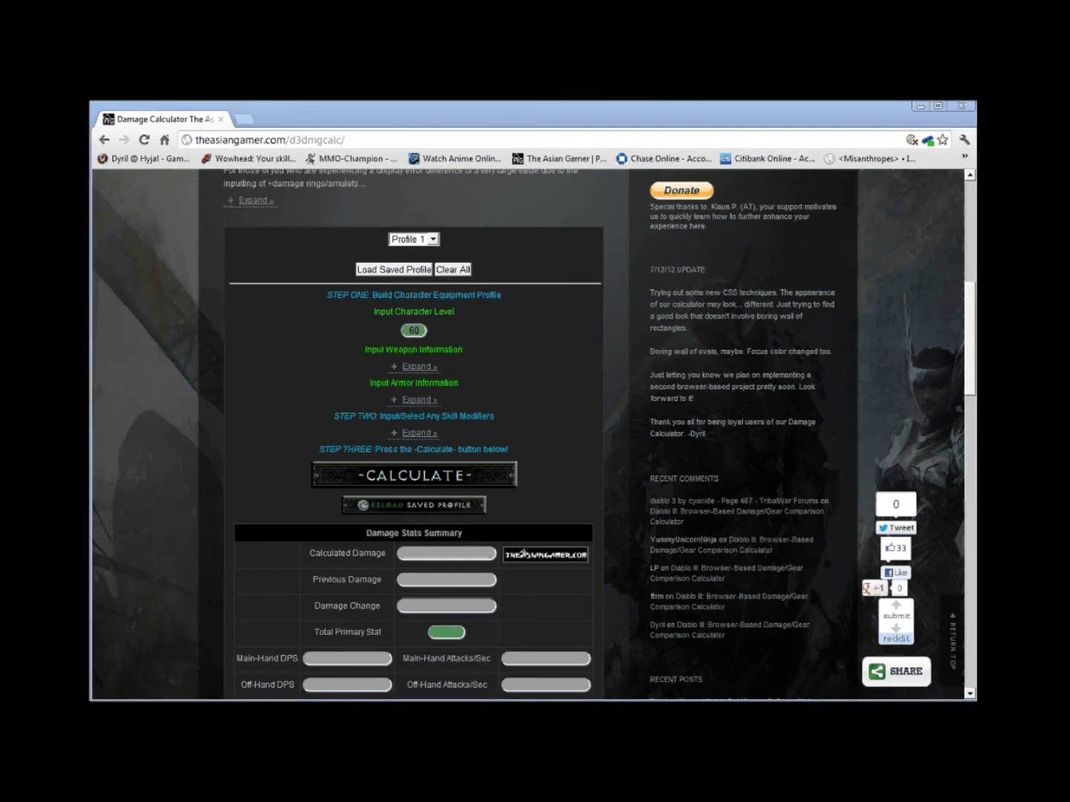
key("alt+Tab")
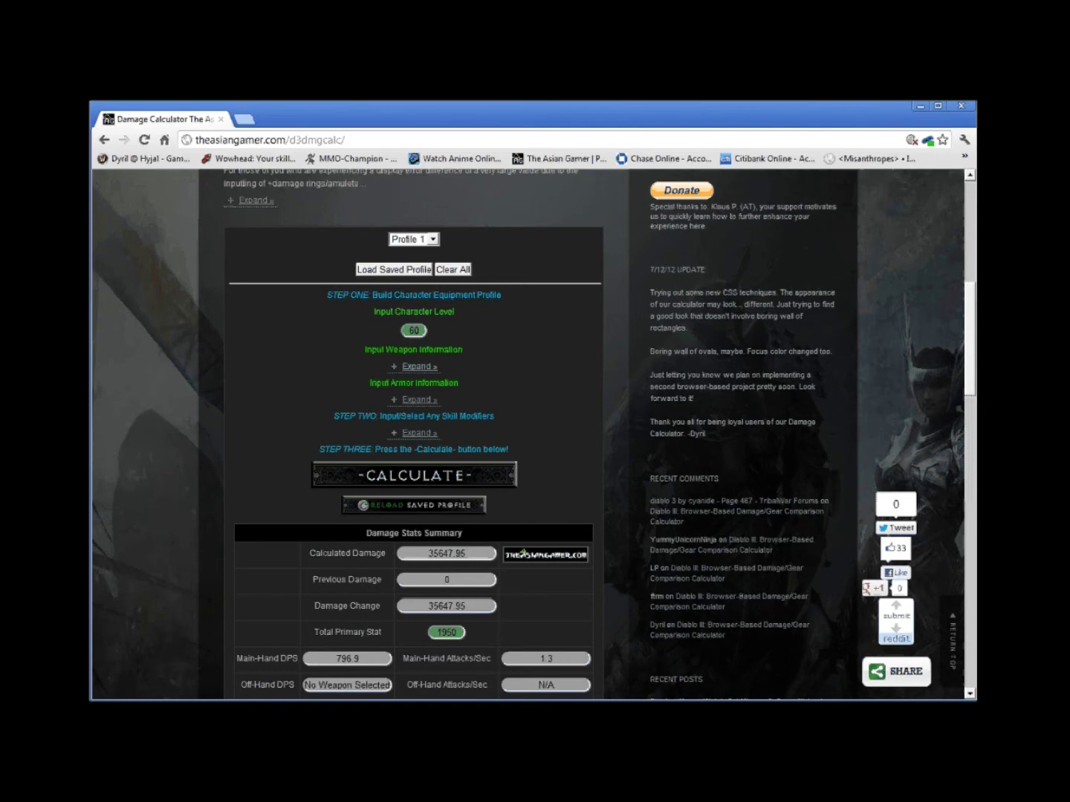
Expand the weapon and armor information sections to review the filled-in gear stats, and read the Off-Hand Item help note
left_click(416, 366)
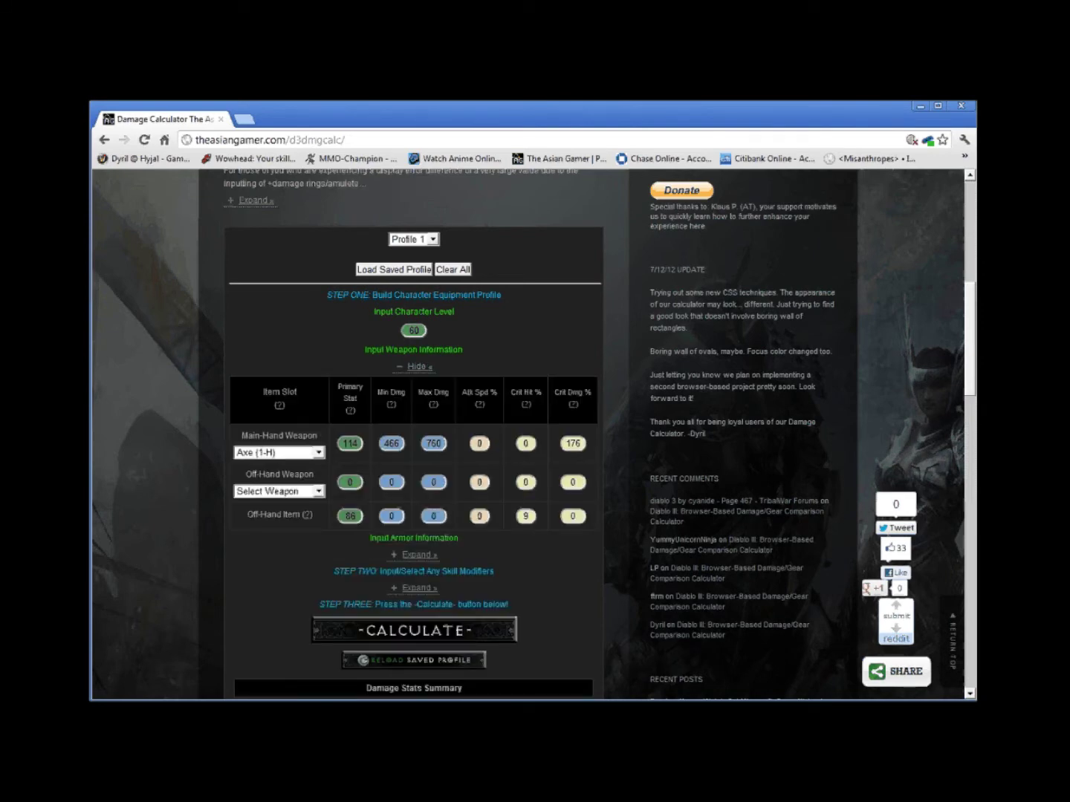
scroll(416, 372, "down", 2)
left_click(416, 416)
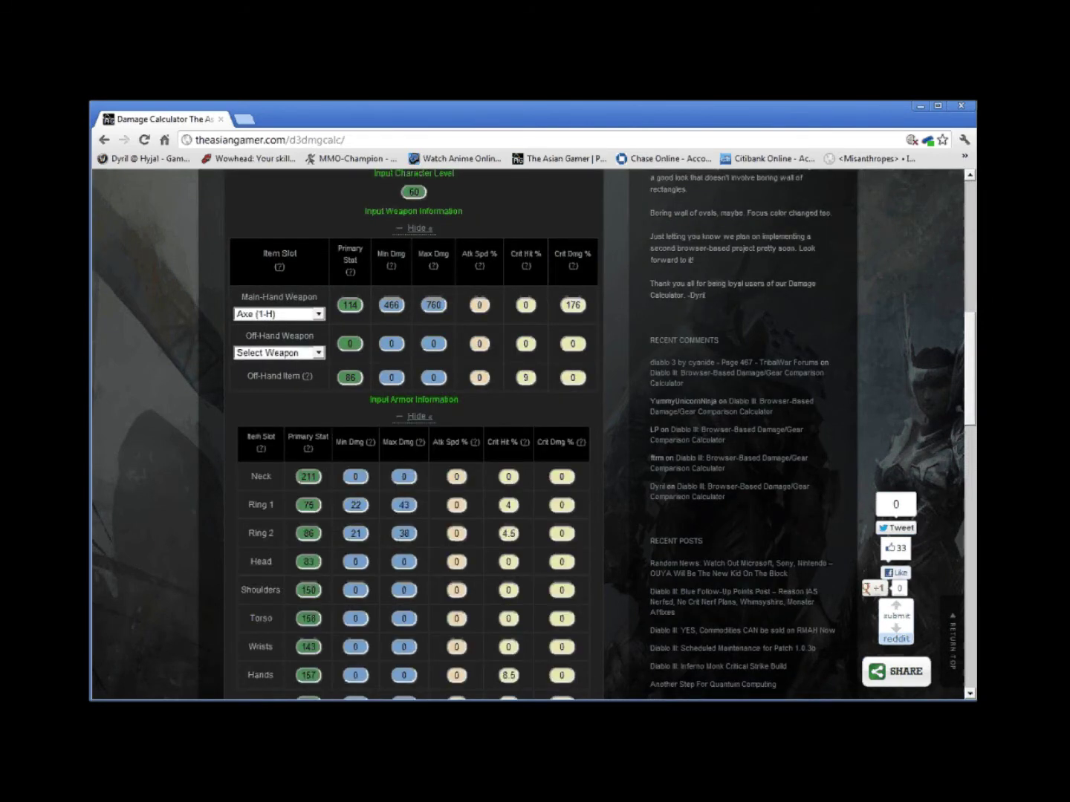
scroll(415, 431, "down", 2)
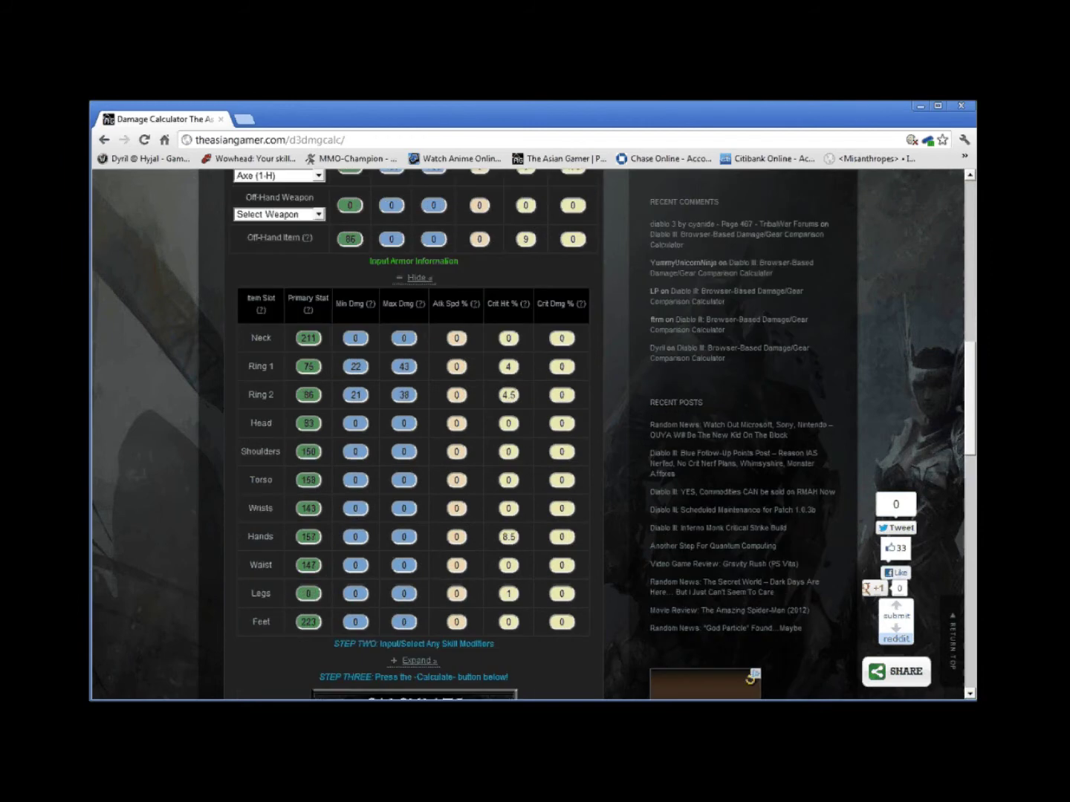
scroll(416, 431, "up", 1)
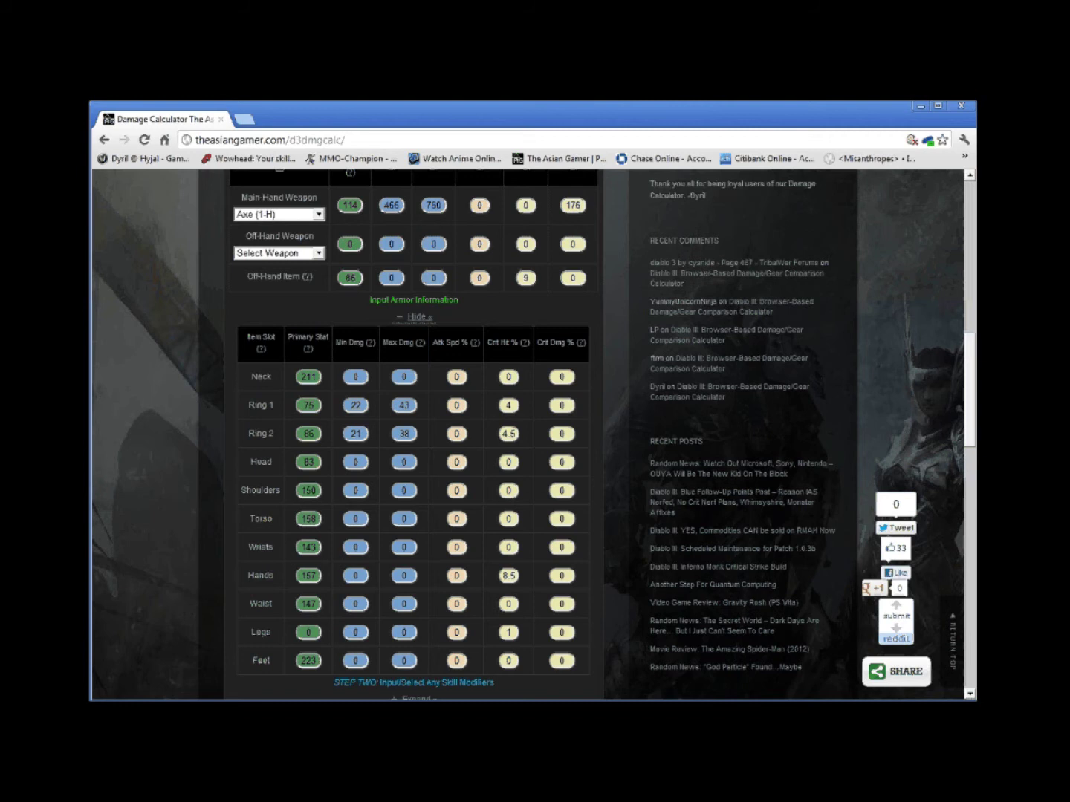
mouse_move(307, 276)
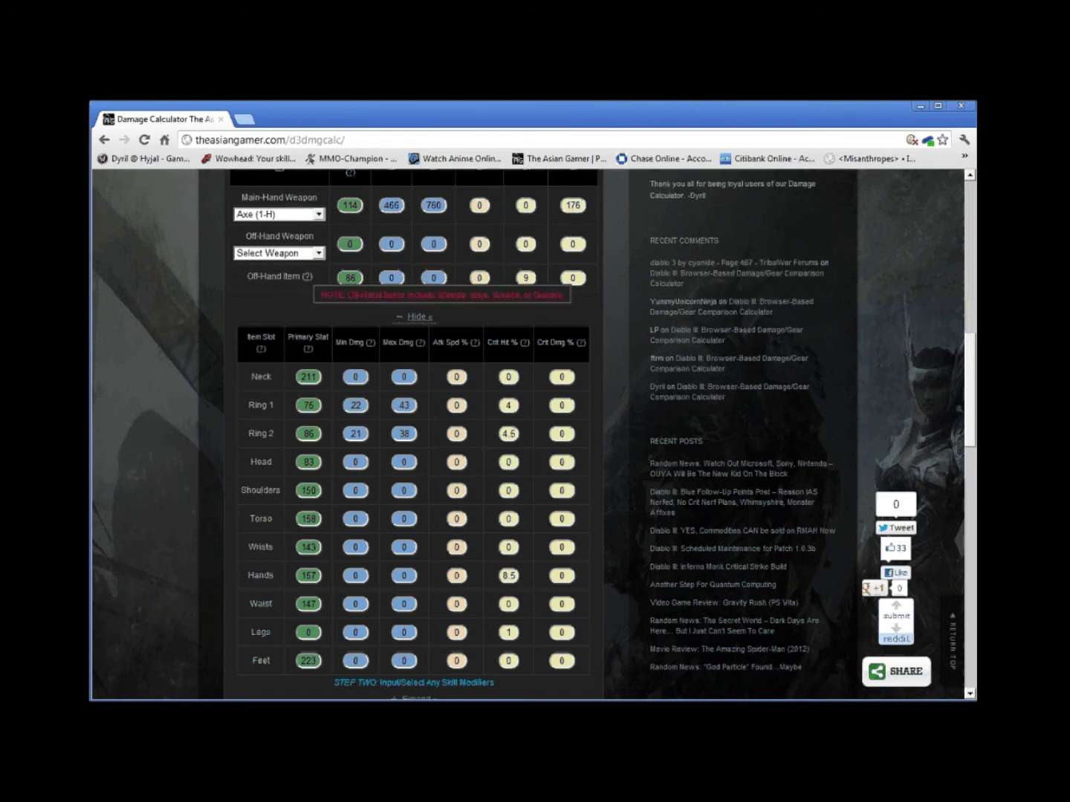
Check the weapon types offered for Off-Hand Weapon, and collapse the armor and weapon information sections
left_click(279, 253)
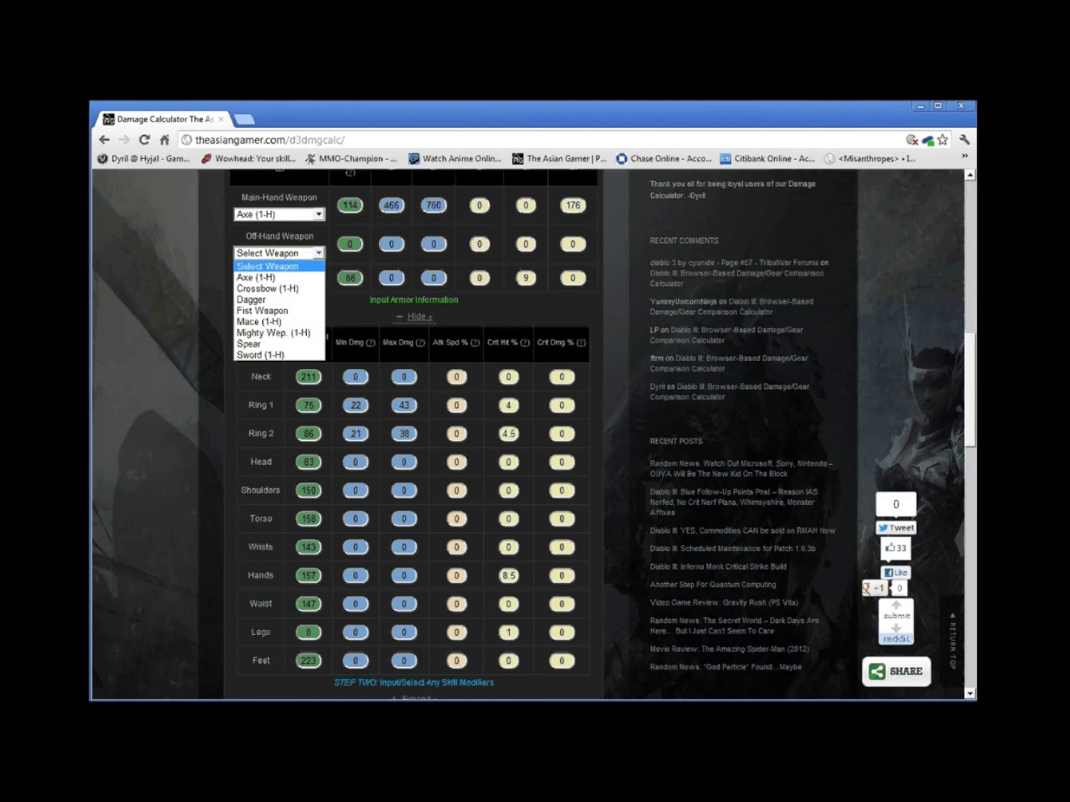
left_click(303, 265)
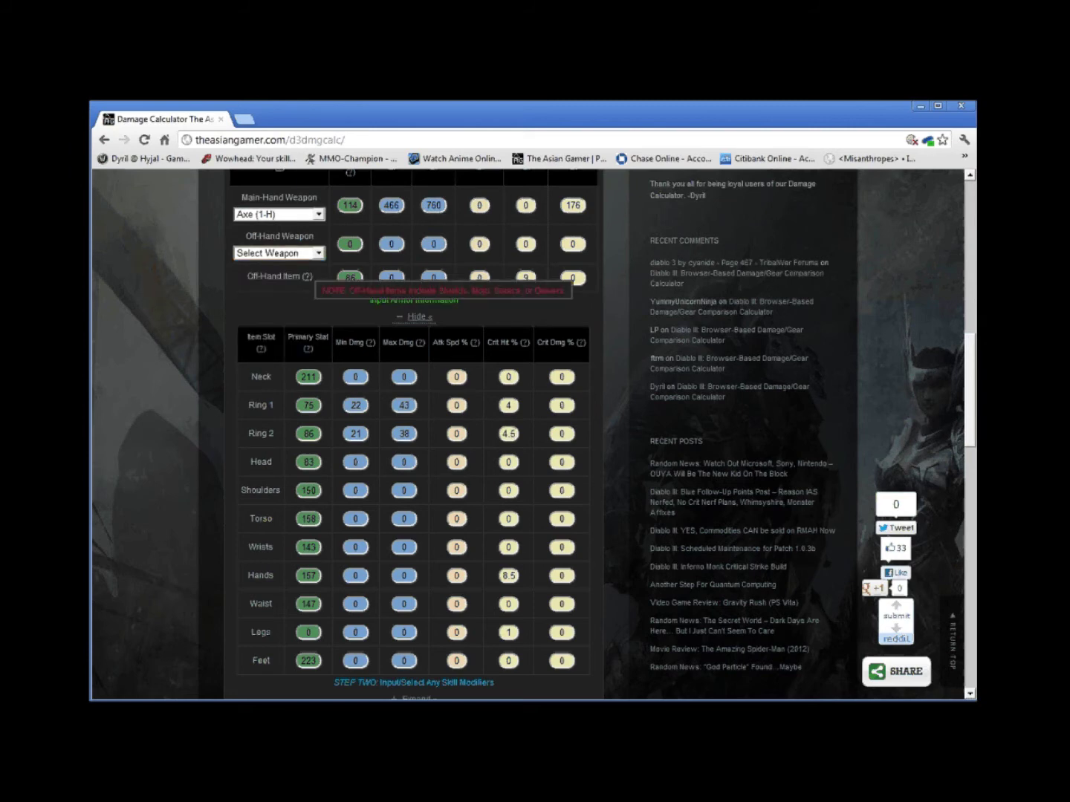
left_click(418, 317)
scroll(413, 434, "up", 1)
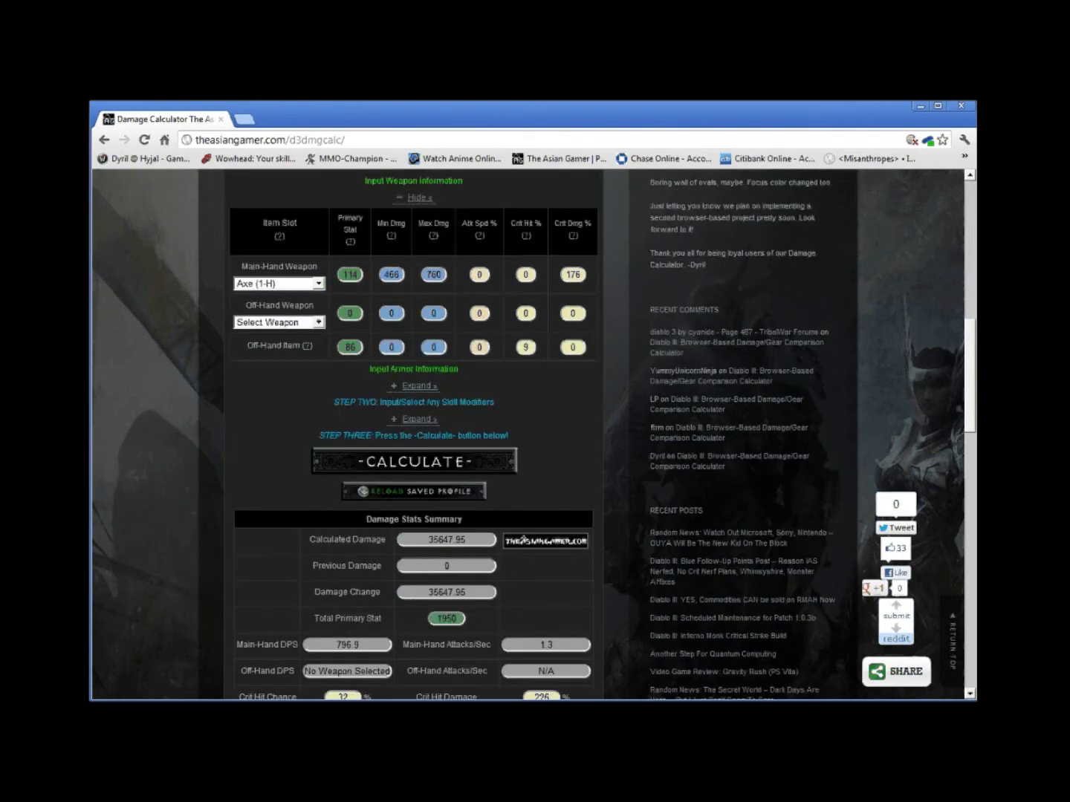
left_click(420, 198)
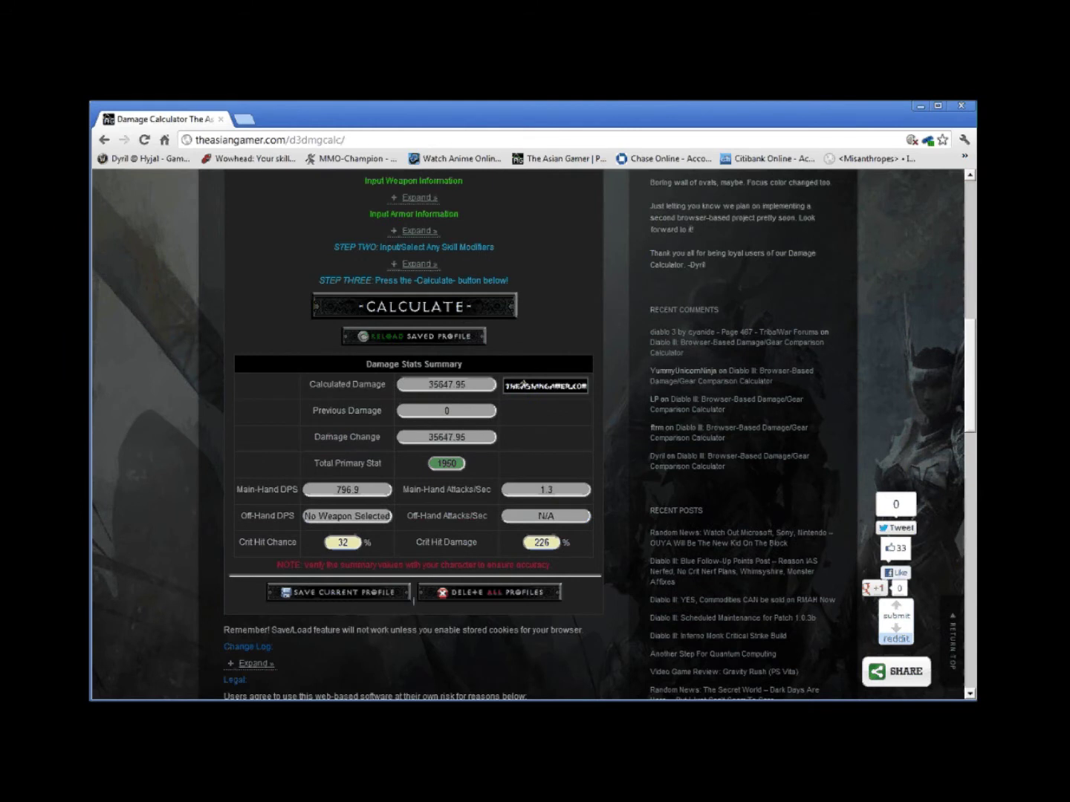
scroll(414, 434, "up", 1)
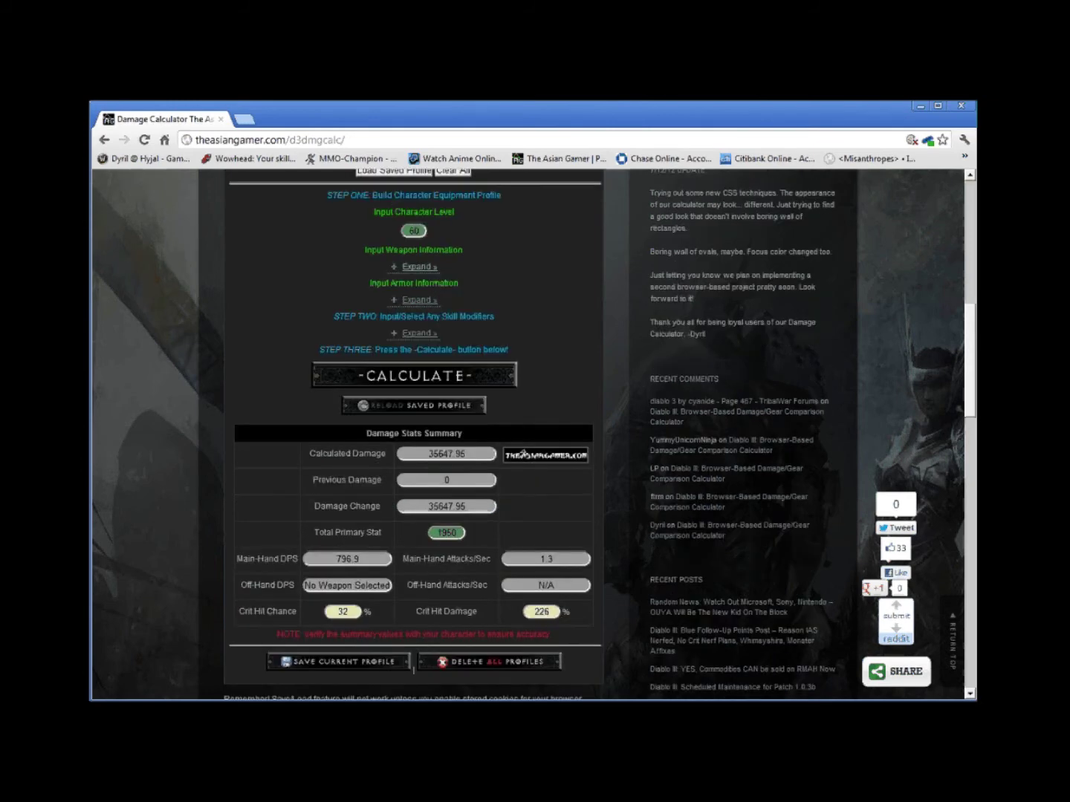
Expand the weapon information and switch to Diablo III's auction house to examine the fist weapon Vanquishing Heaven Hand of Conflagration
left_click(419, 267)
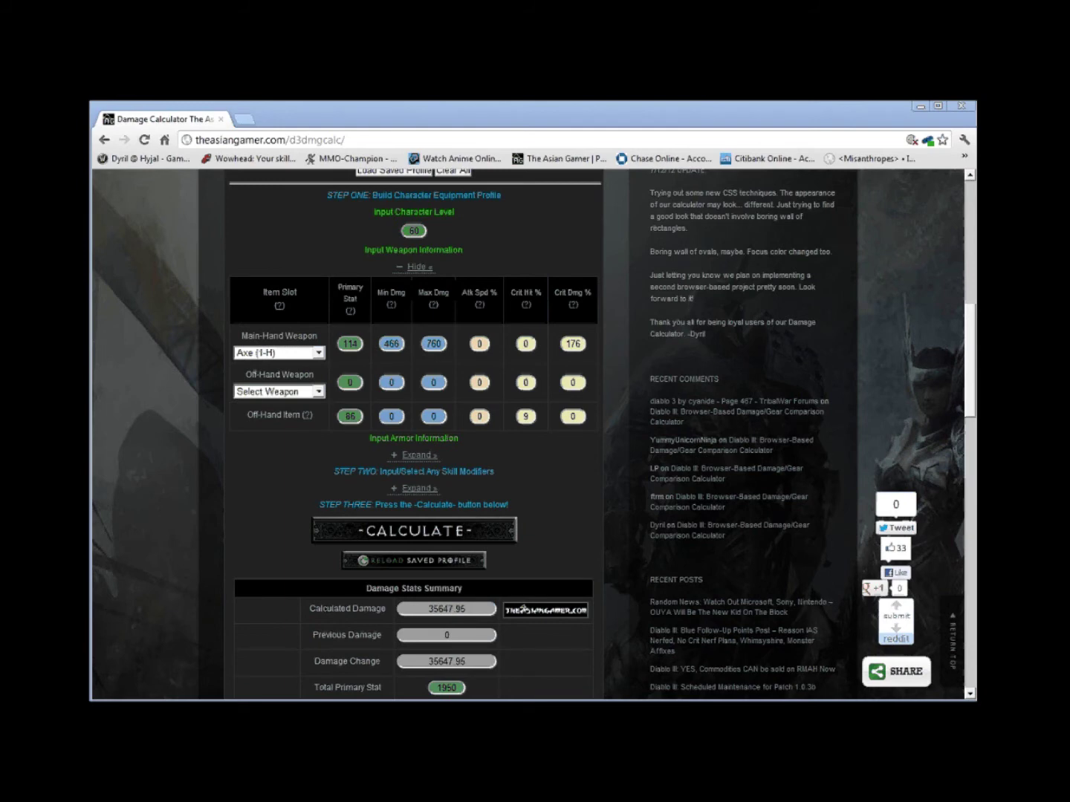
key("alt+Tab")
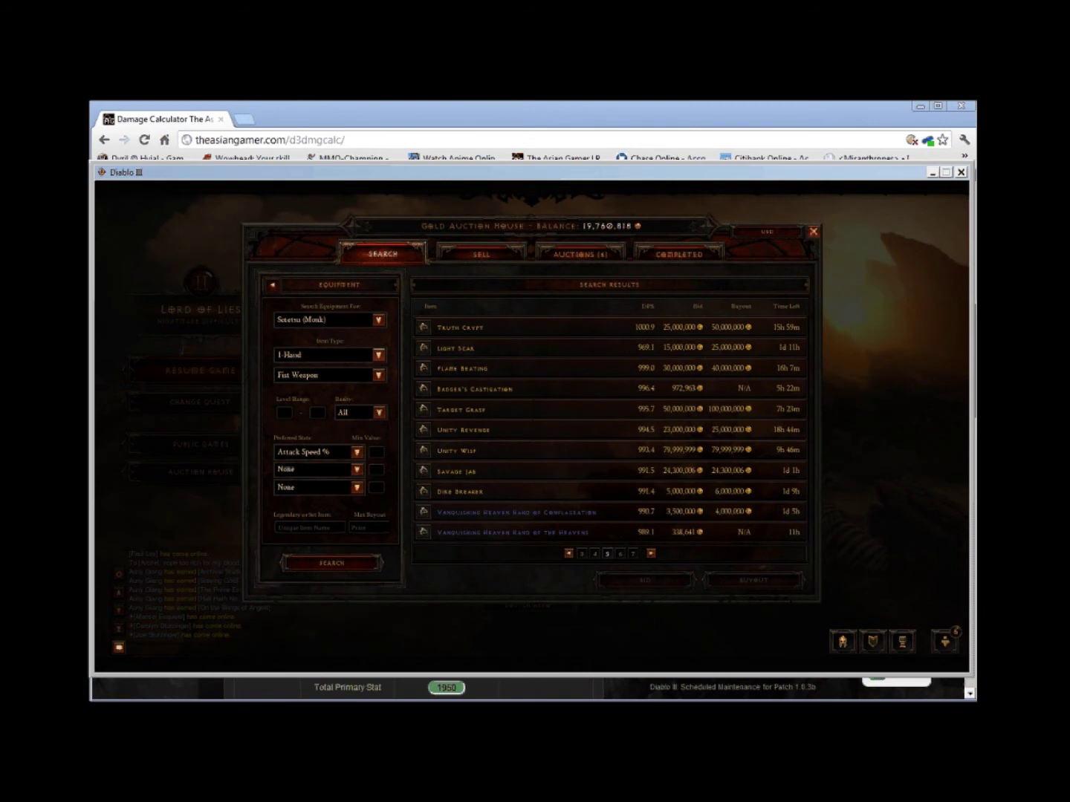
left_click(610, 326)
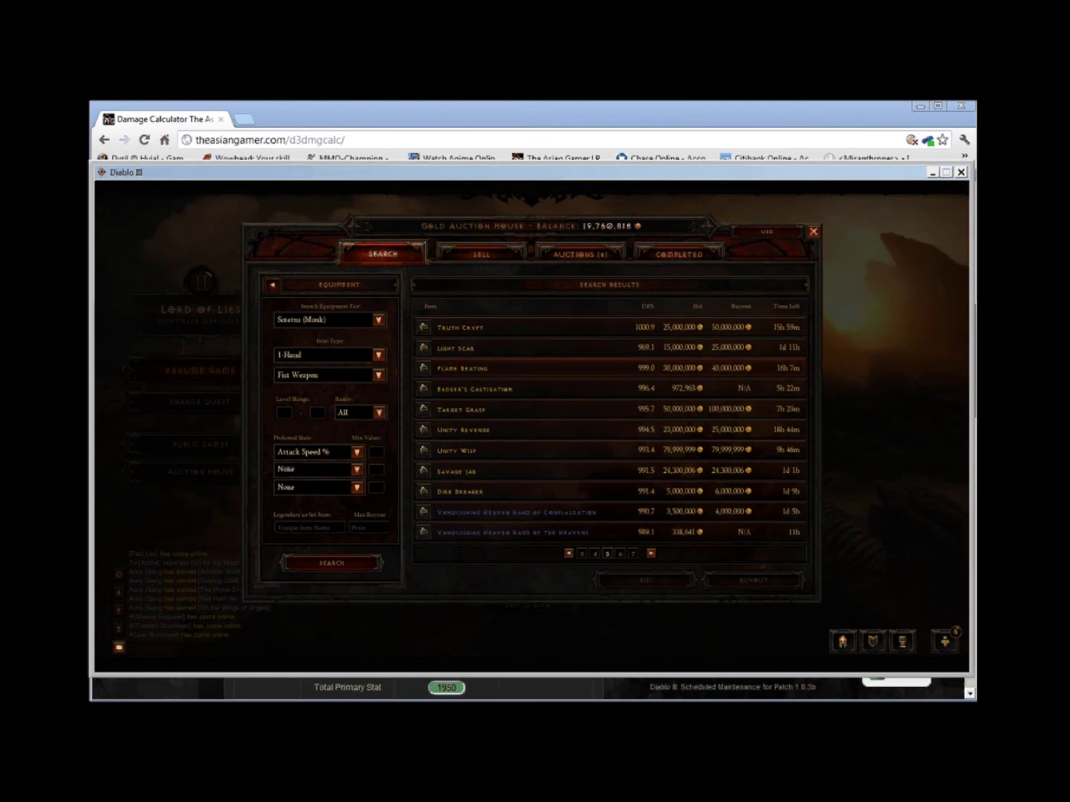
mouse_move(424, 450)
mouse_move(461, 511)
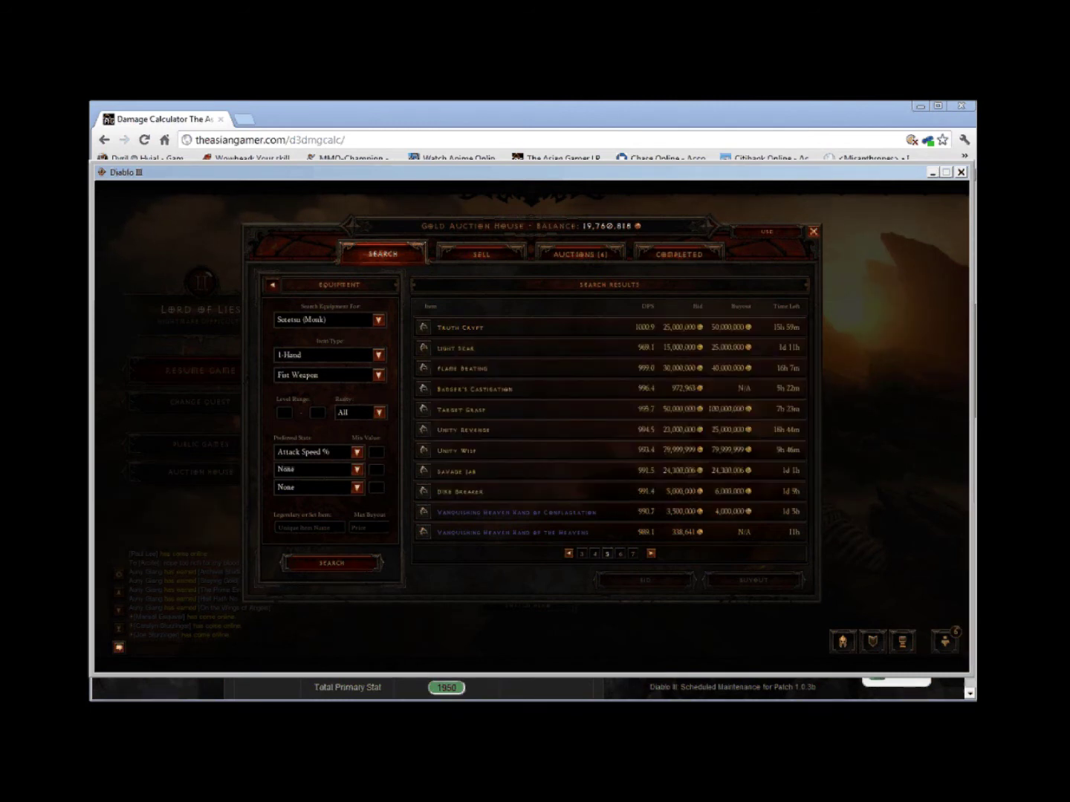
Switch back to the damage calculator and set the main-hand weapon to Fist Weapon with primary stat 0, min damage 386 and max damage 889
key("alt+Tab")
left_click(279, 353)
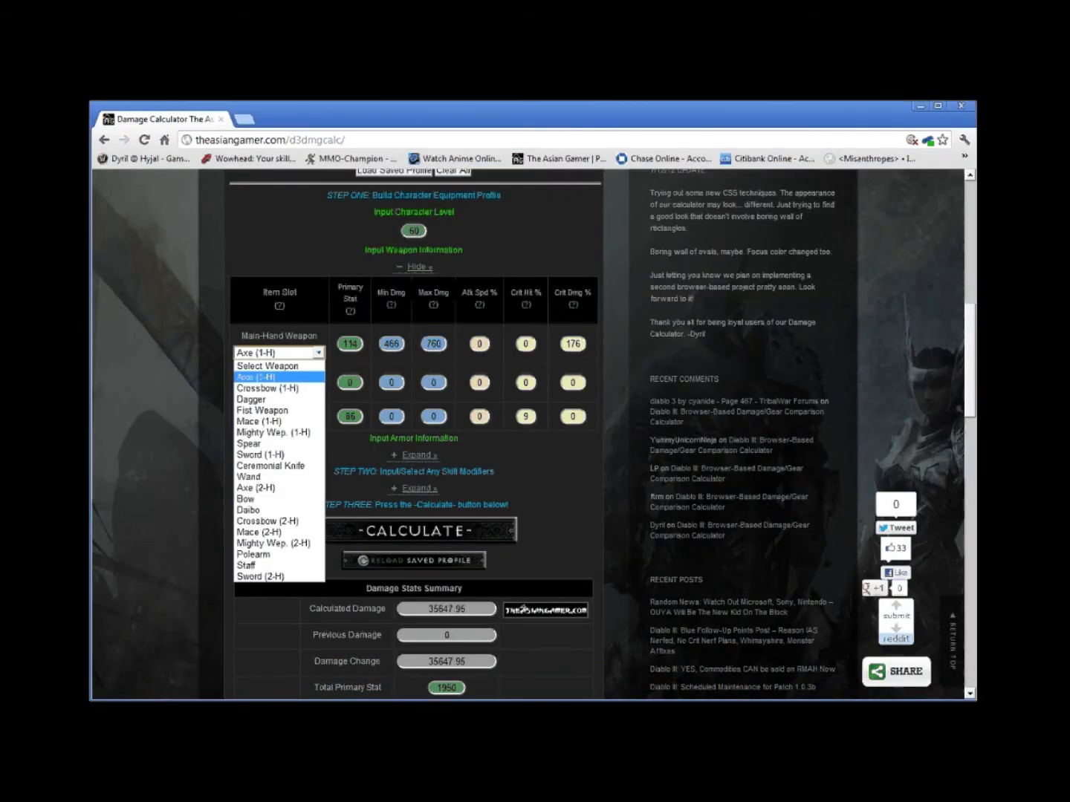
left_click(274, 410)
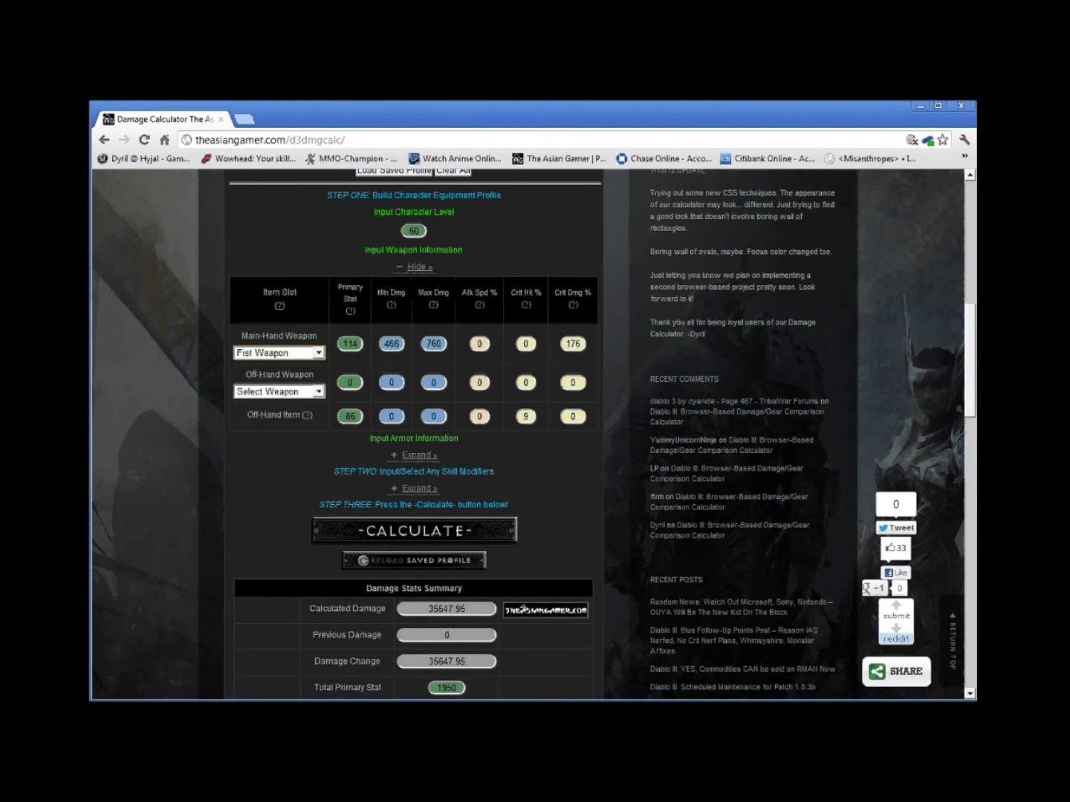
key("Tab")
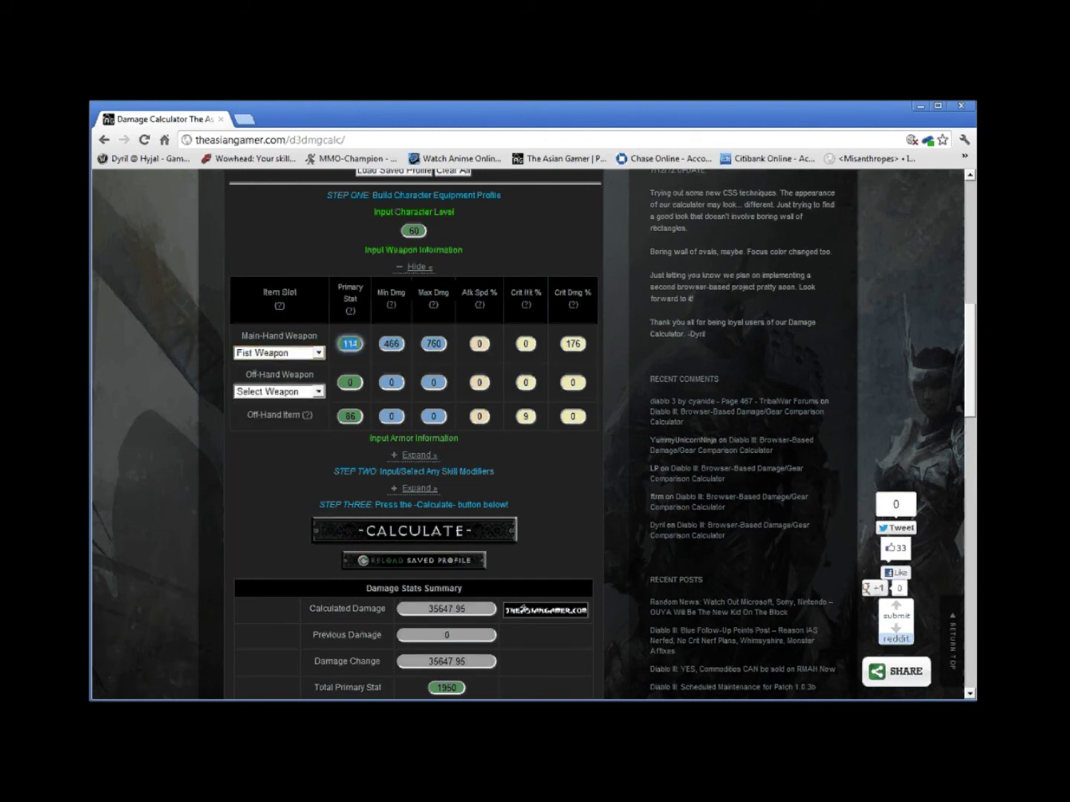
type("0")
key("Tab")
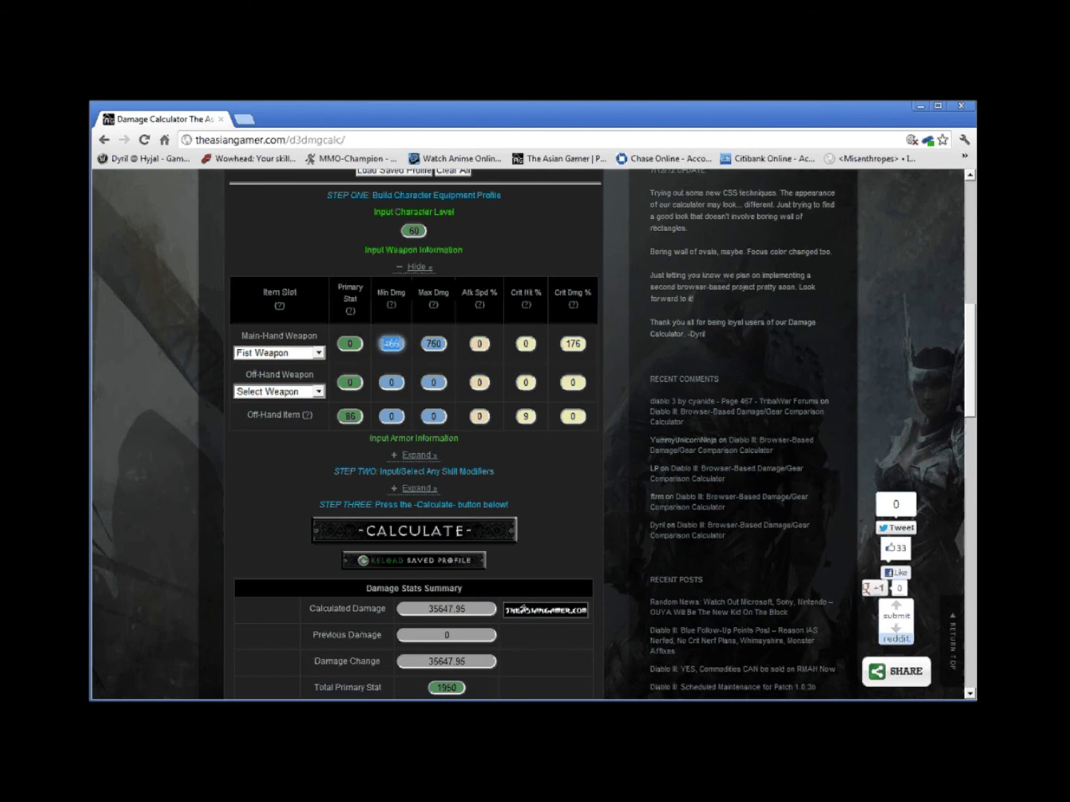
type("386")
key("Tab")
type("689")
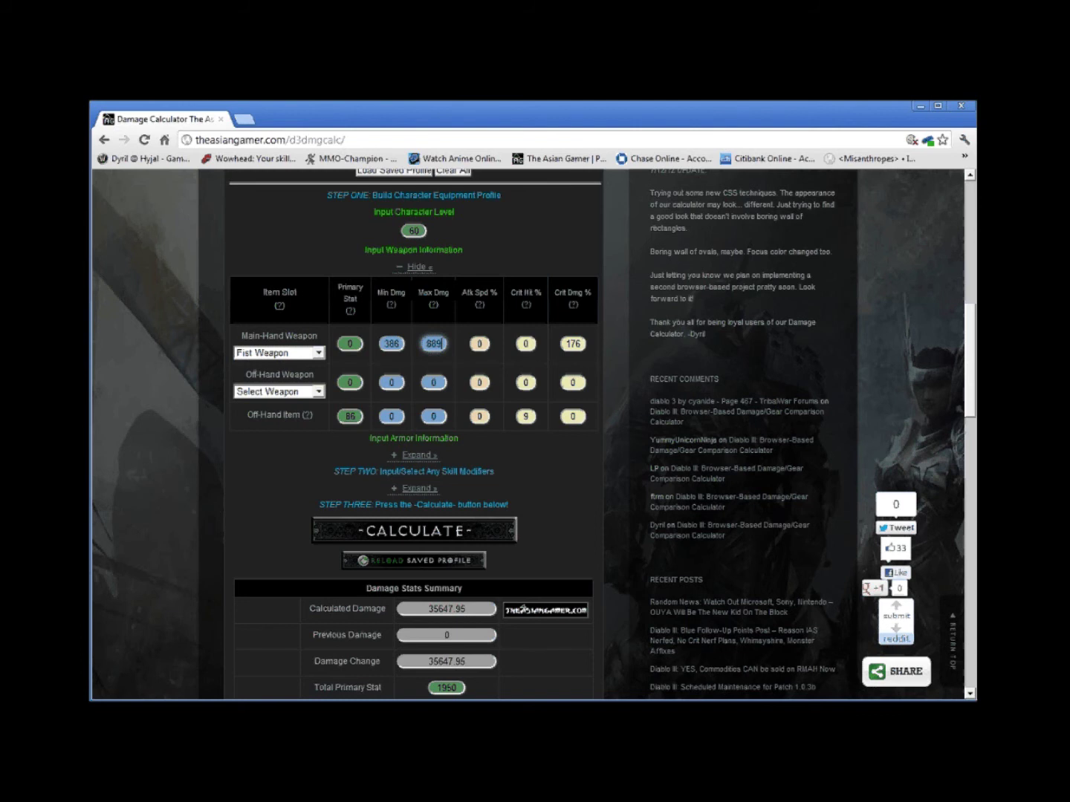
Set the main-hand weapon's attack speed to 11% and crit damage to 0%, and collapse the weapon information
key("Tab")
type("11")
key("Tab")
key("Tab")
type("0")
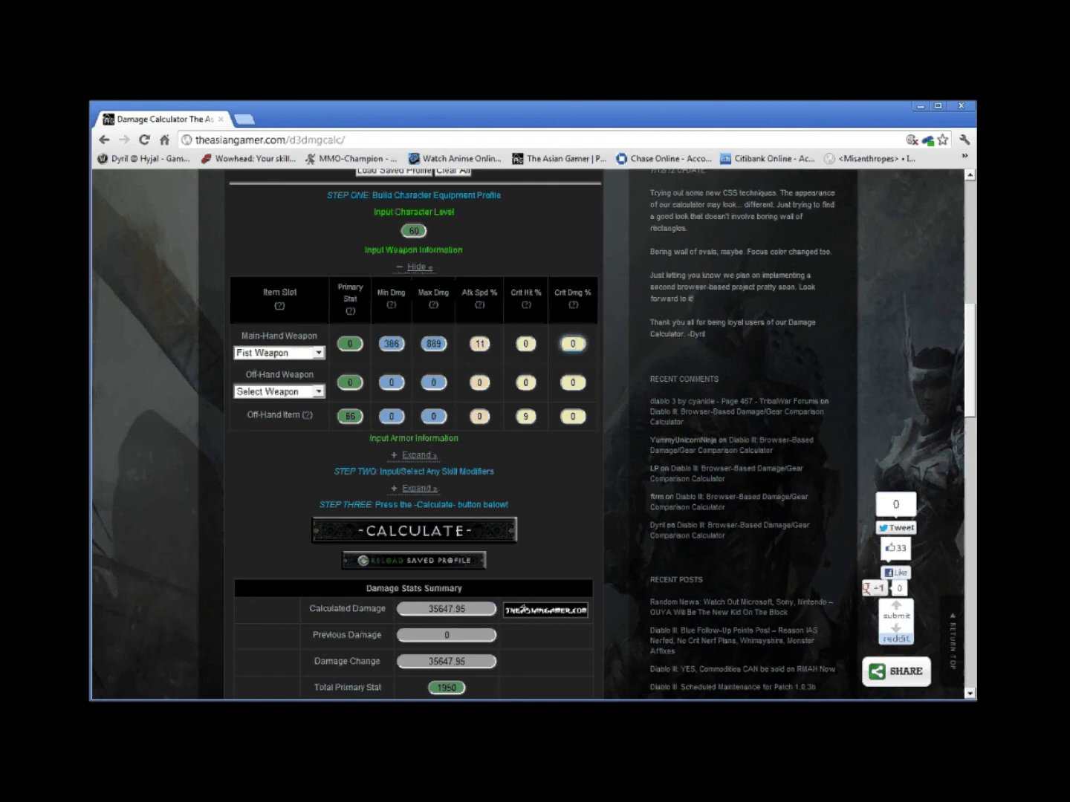
key("Return")
Review the skill modifiers, calculate the damage with the new weapon, and check the damage change in the summary
left_click(418, 333)
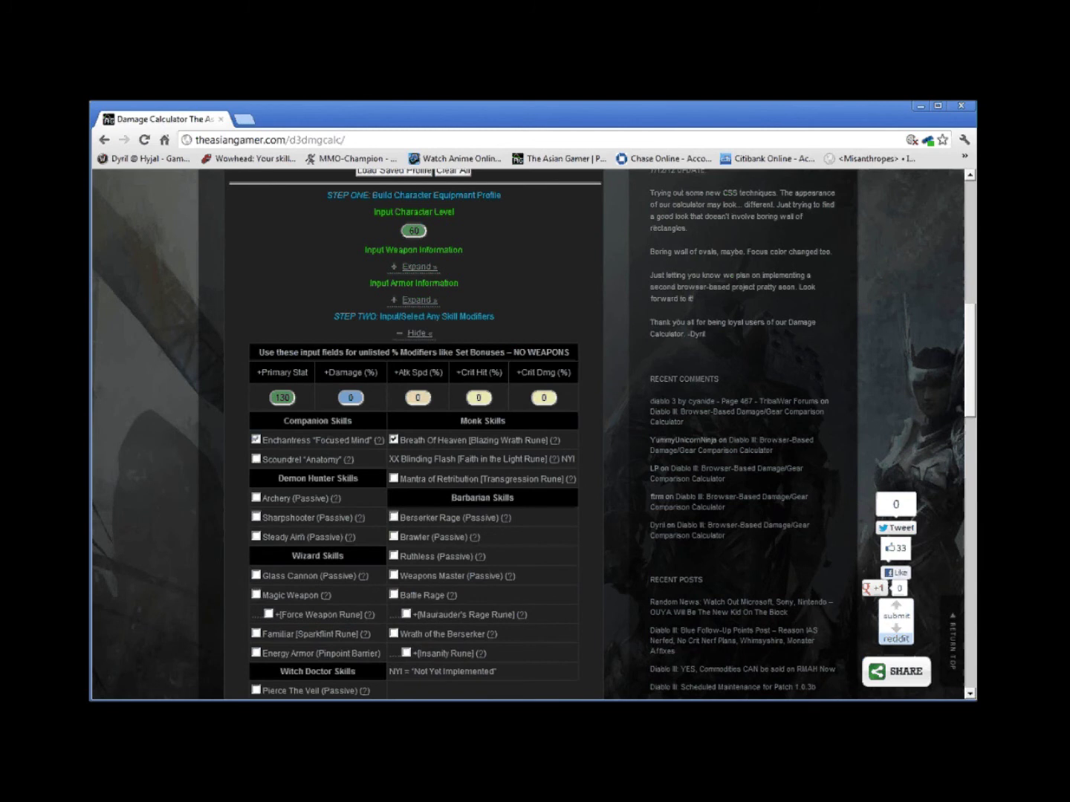
key("Return")
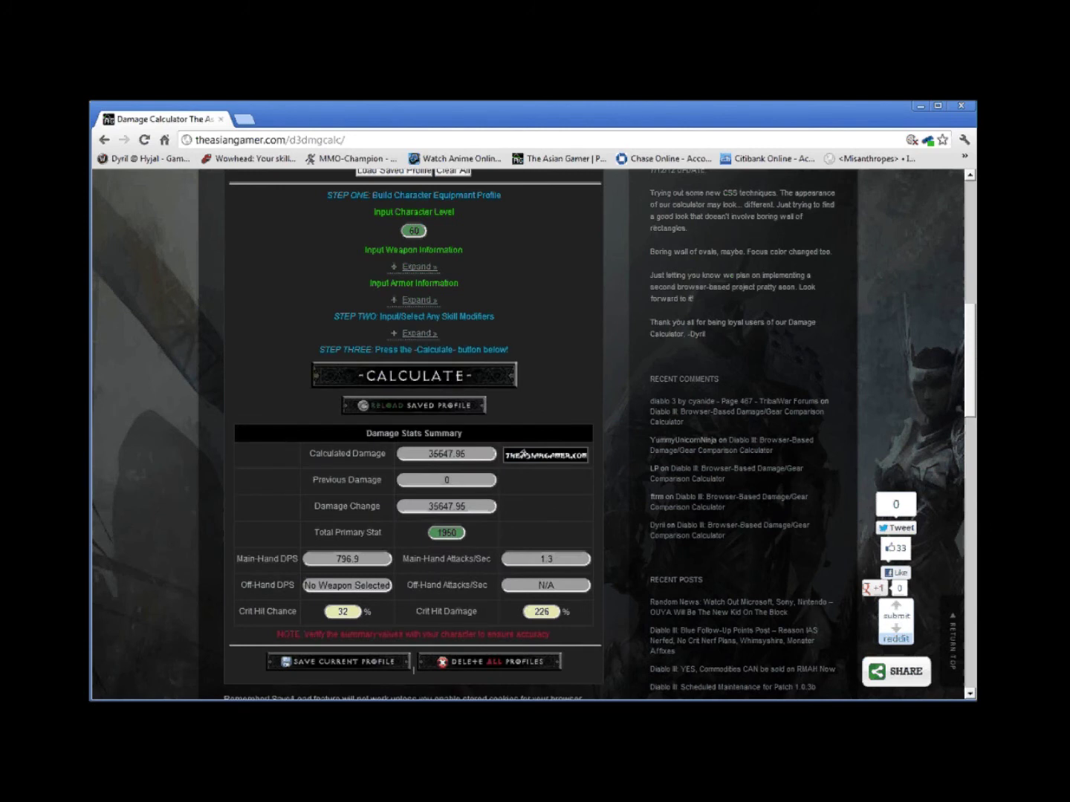
key("Return")
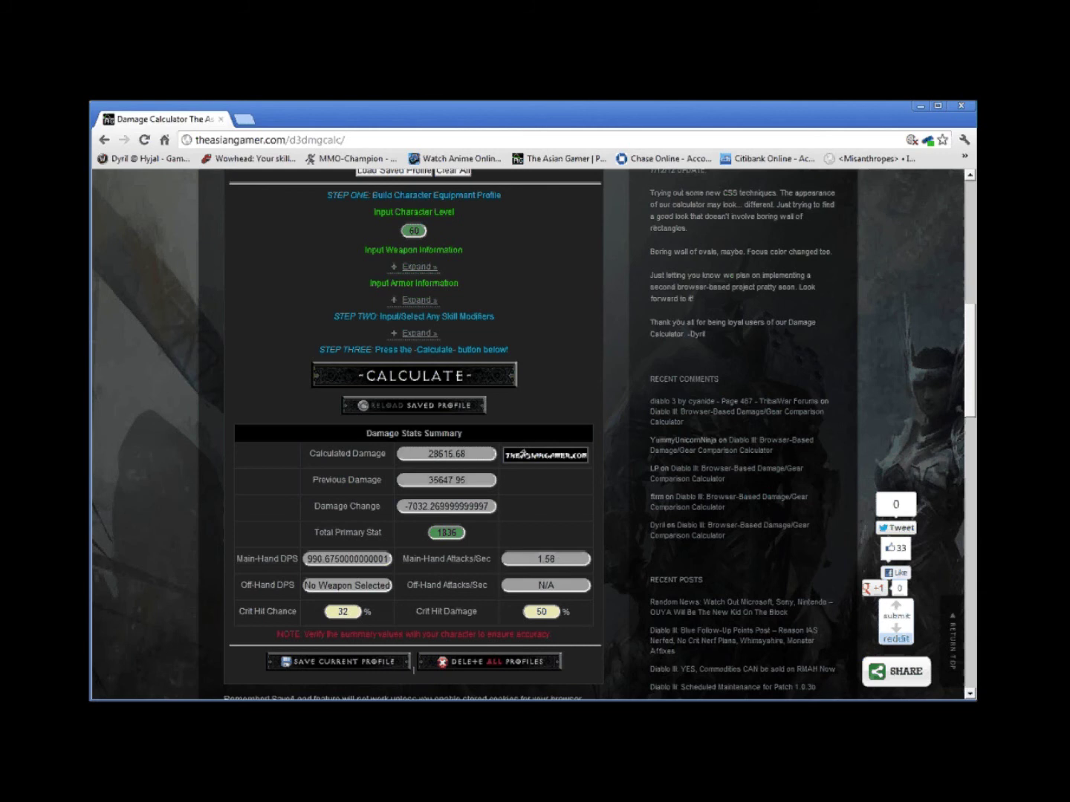
left_click(446, 505)
Reload the saved profile and check its main-hand weapon stats in the weapon information section
left_click(413, 405)
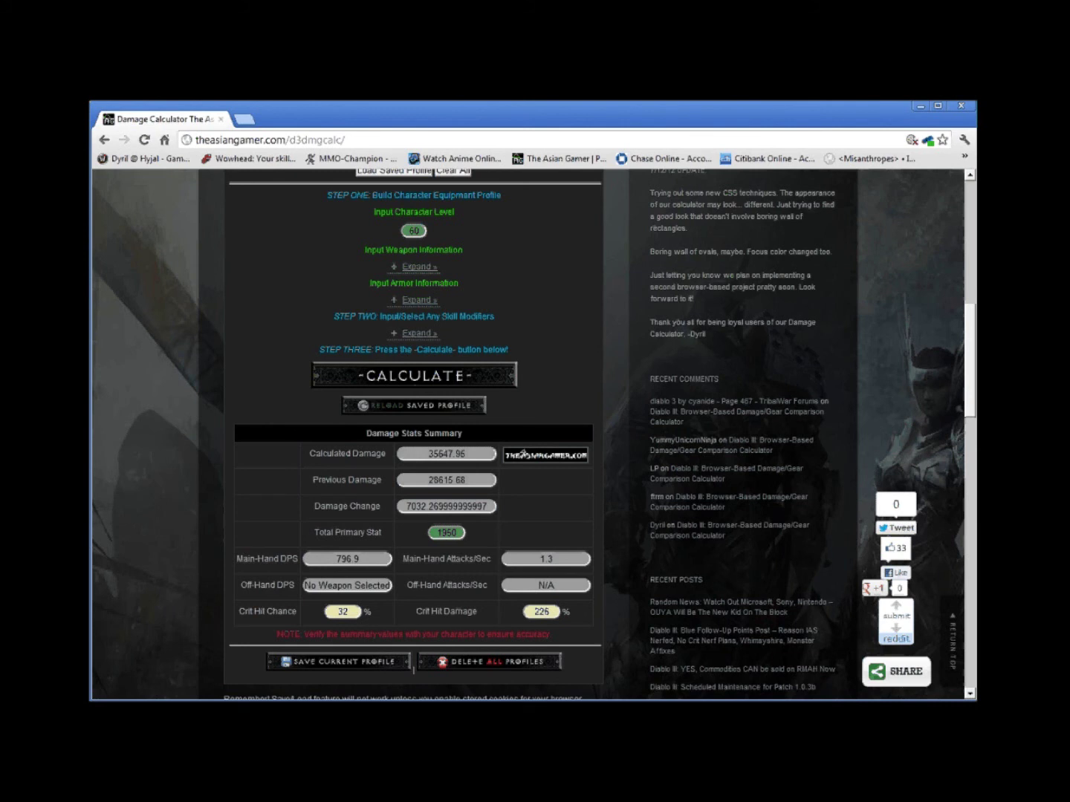
left_click(417, 266)
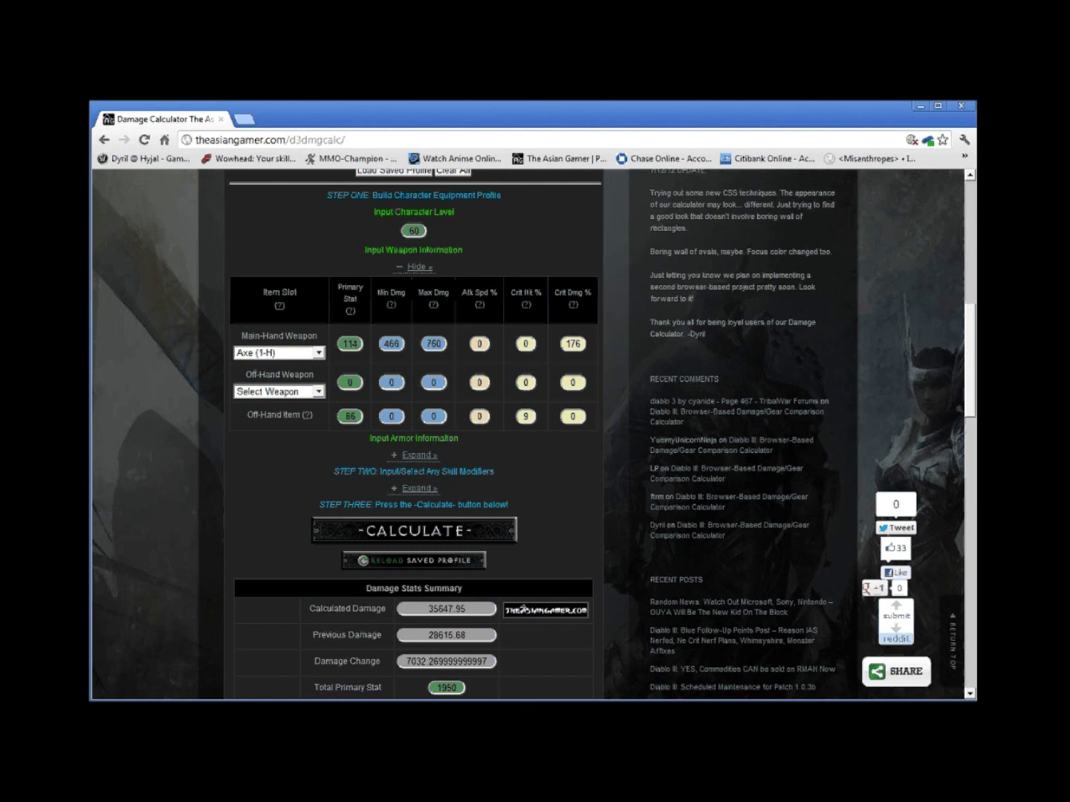
left_click(417, 267)
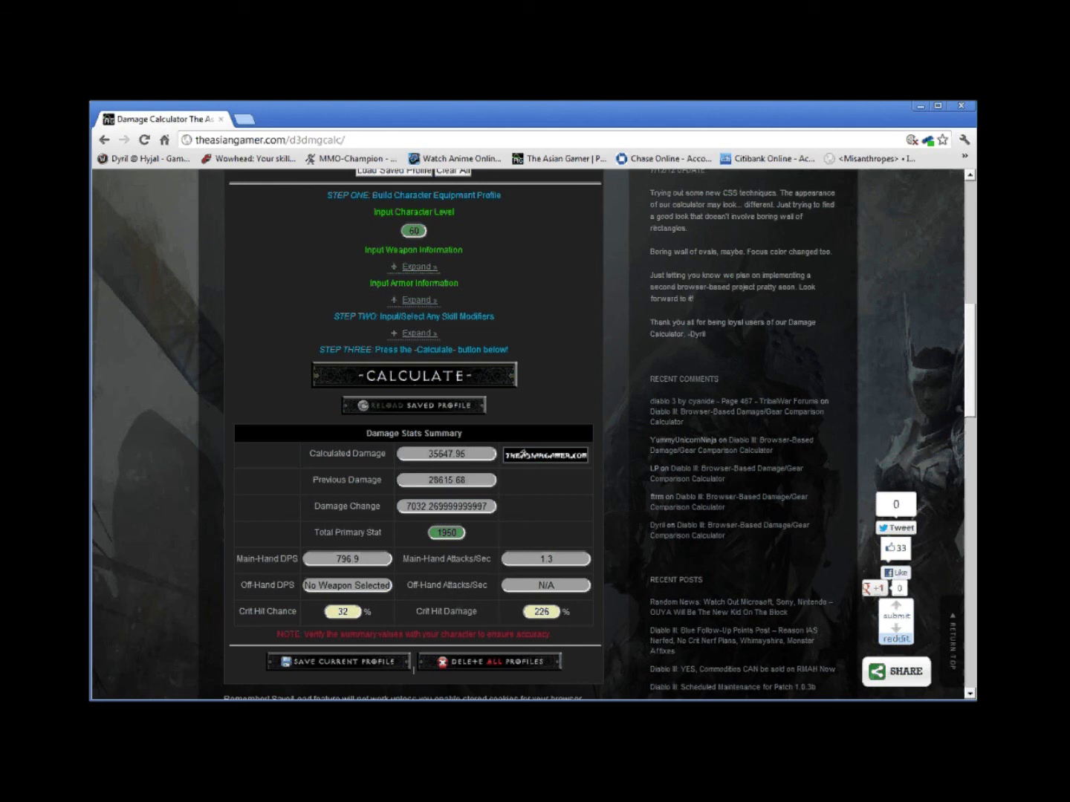
Look over the profile options, damage stats summary and legal notes, and return to the beginning of the calculator page
scroll(414, 668, "up", 2)
scroll(413, 670, "down", 1)
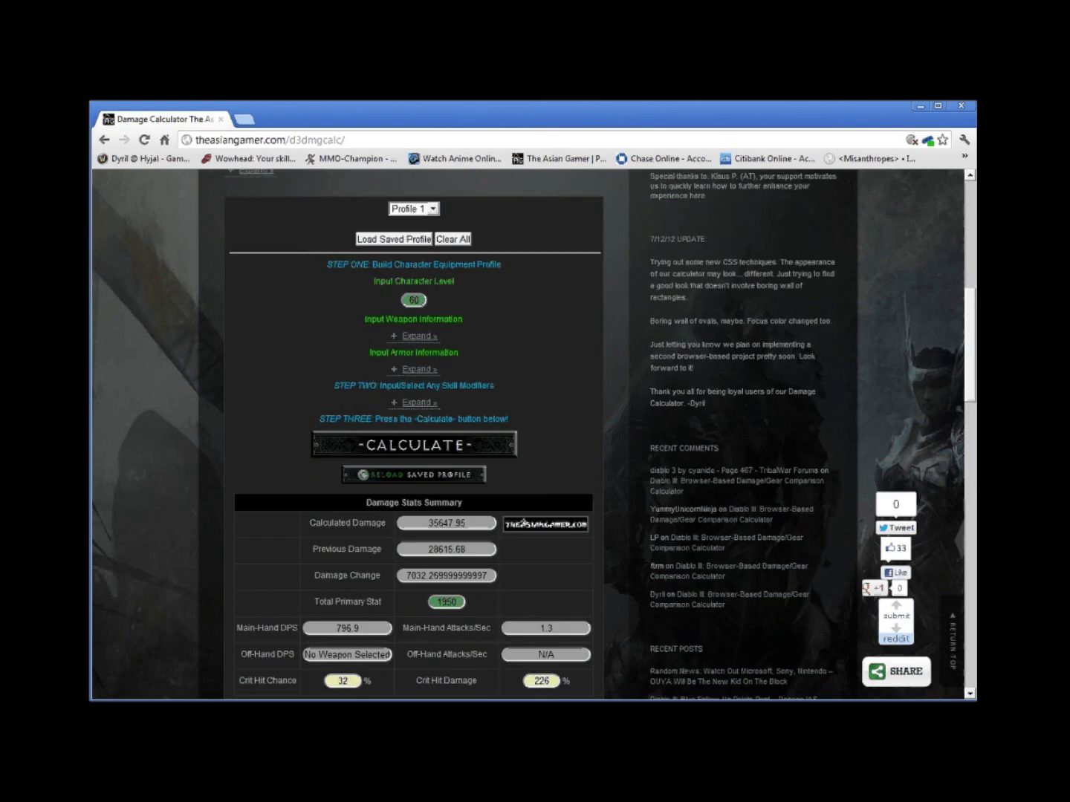
scroll(413, 598, "down", 2)
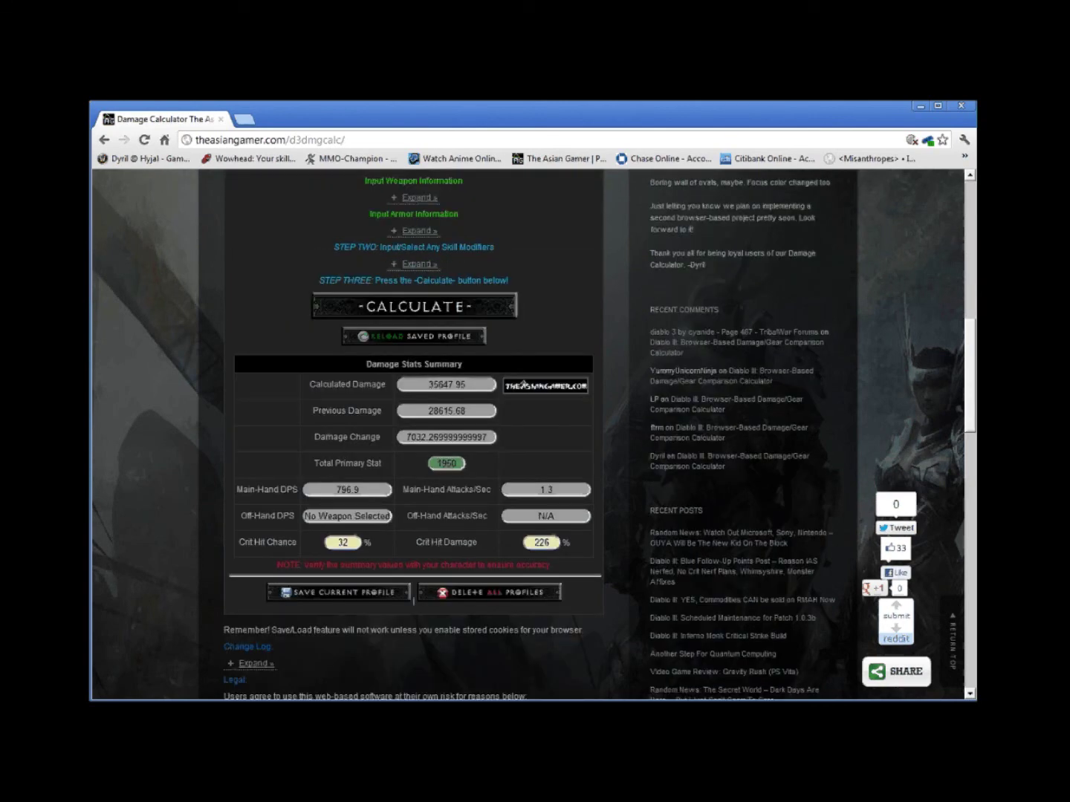
scroll(414, 599, "down", 3)
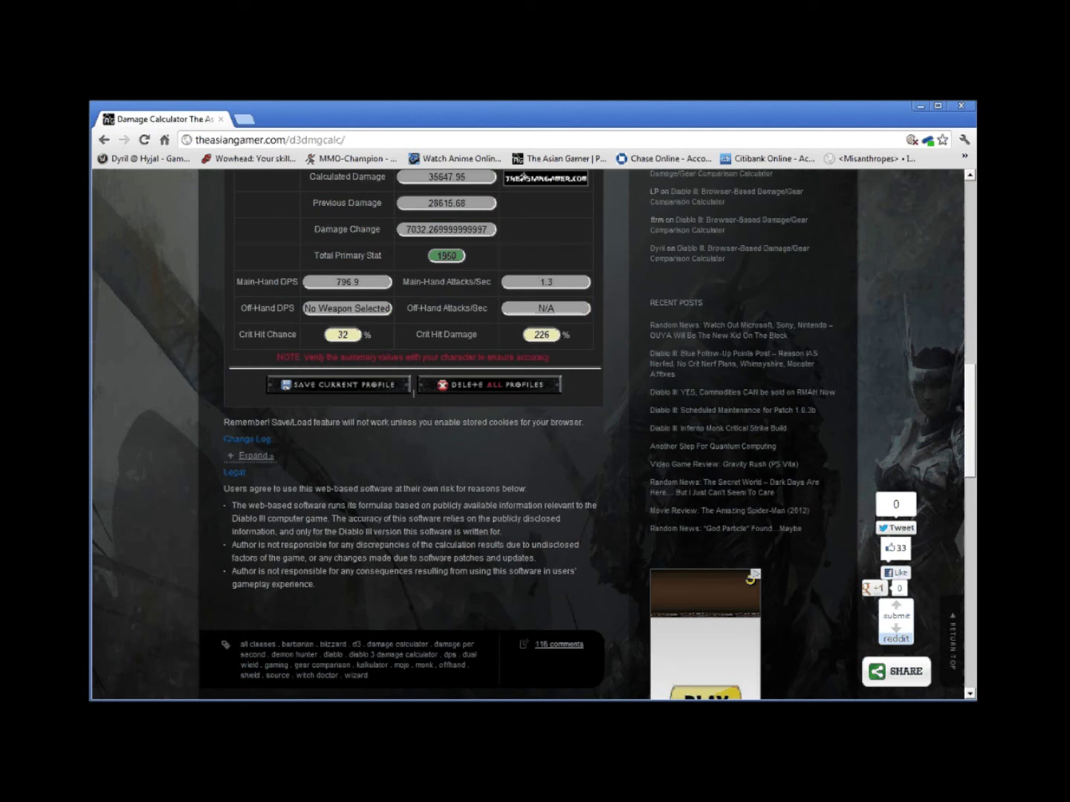
scroll(414, 391, "up", 5)
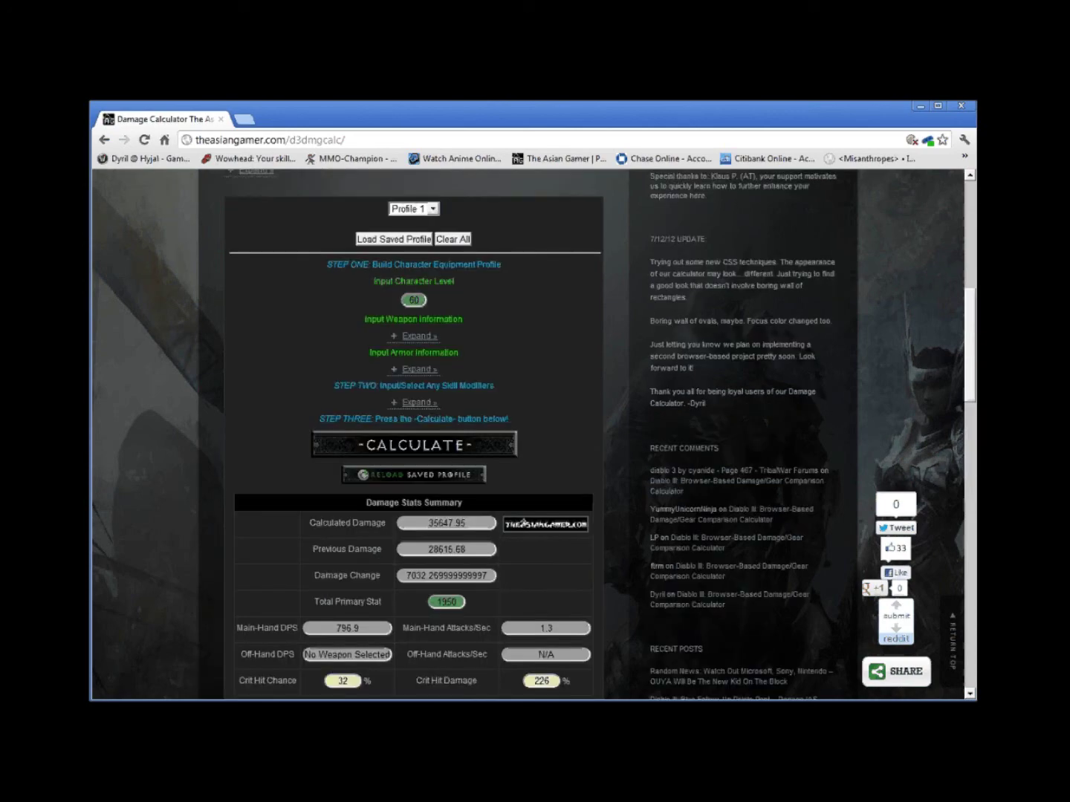
scroll(414, 392, "up", 6)
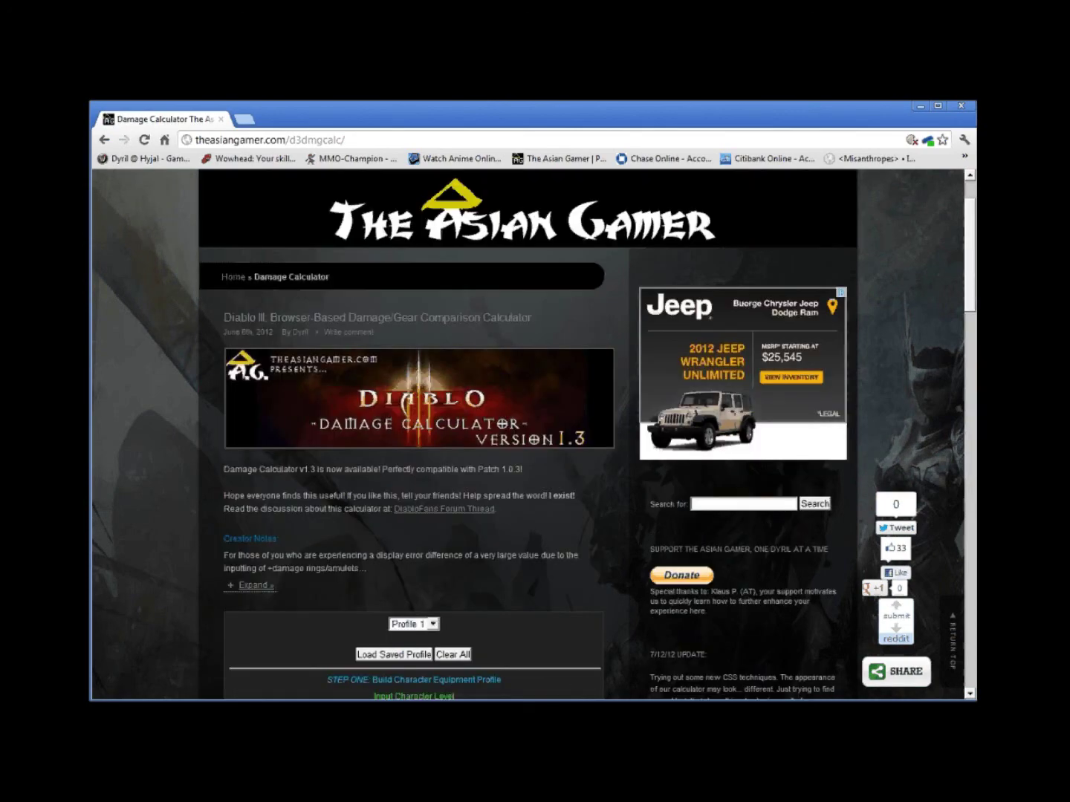